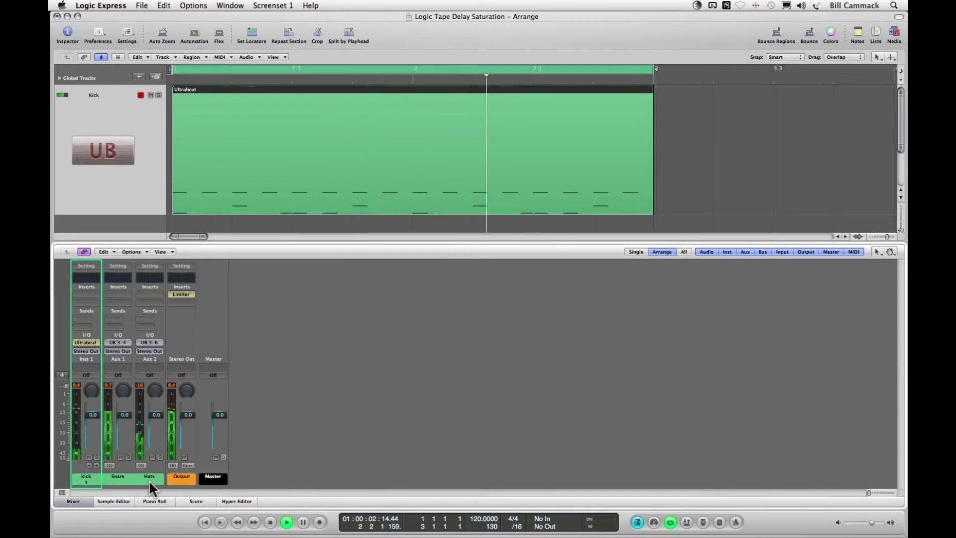
Stop playback and insert the stereo Tape Delay on the Kick channel, placing its window clear of the arrangement
key("space")
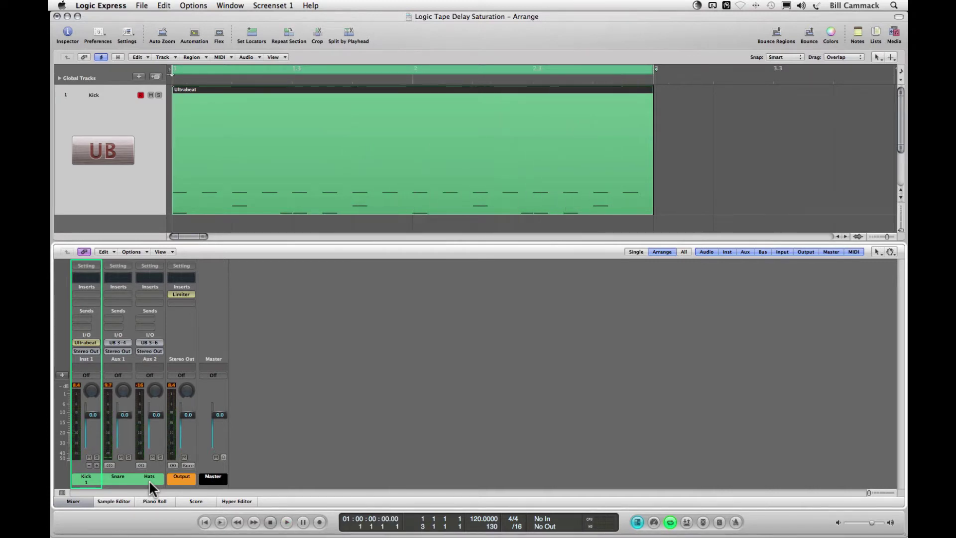
left_click(82, 295)
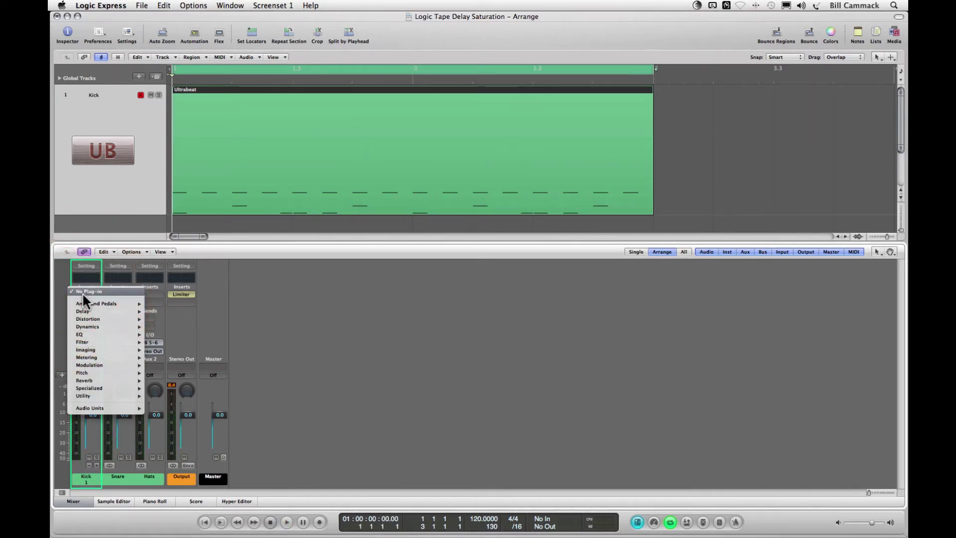
mouse_move(88, 318)
mouse_move(157, 318)
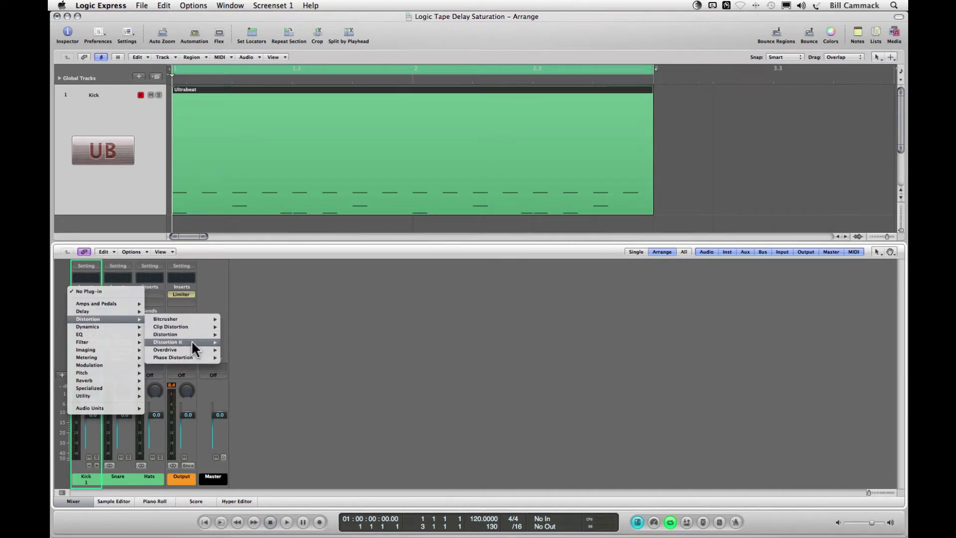
mouse_move(191, 350)
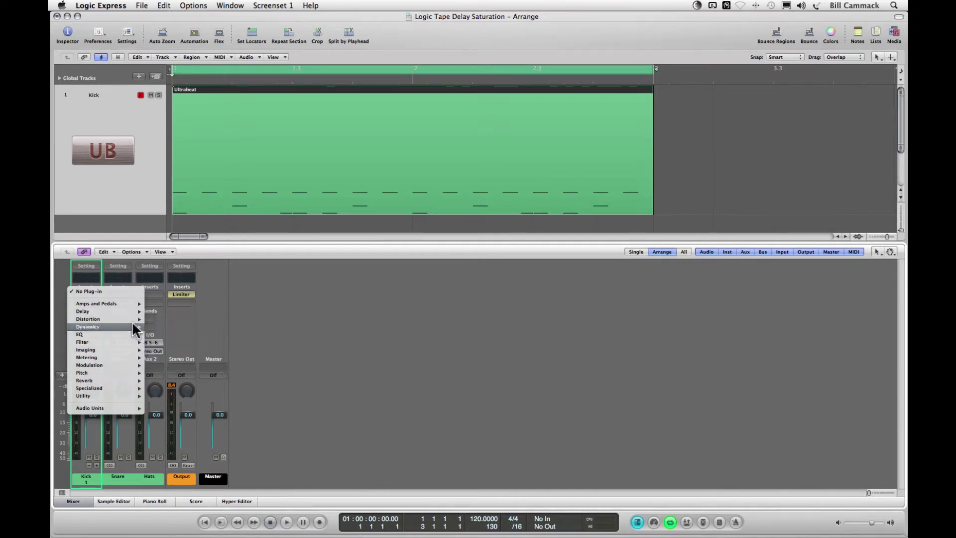
mouse_move(124, 311)
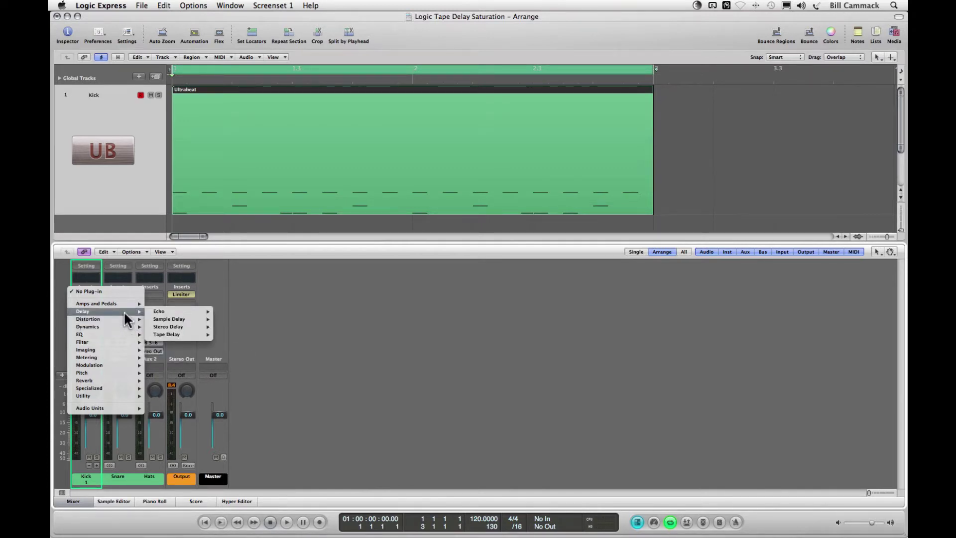
mouse_move(175, 334)
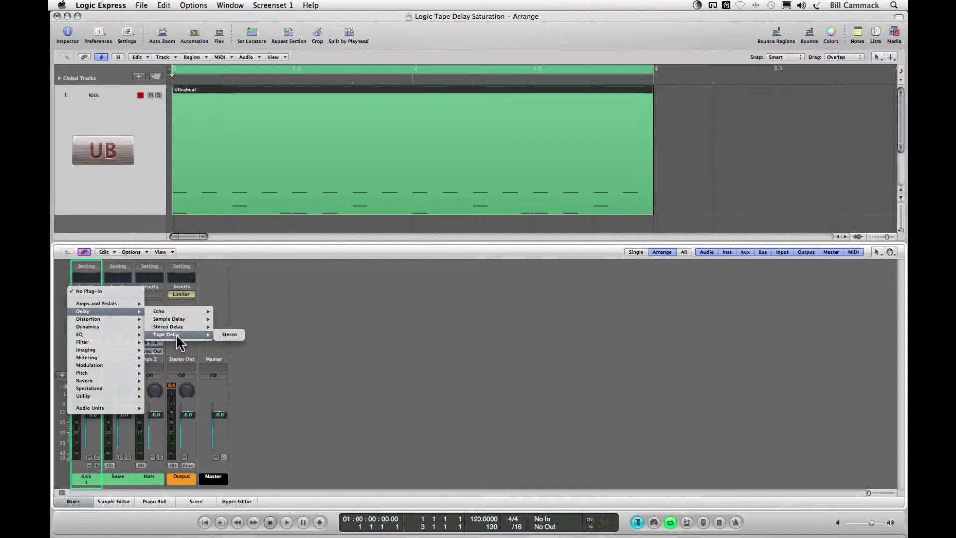
left_click(222, 334)
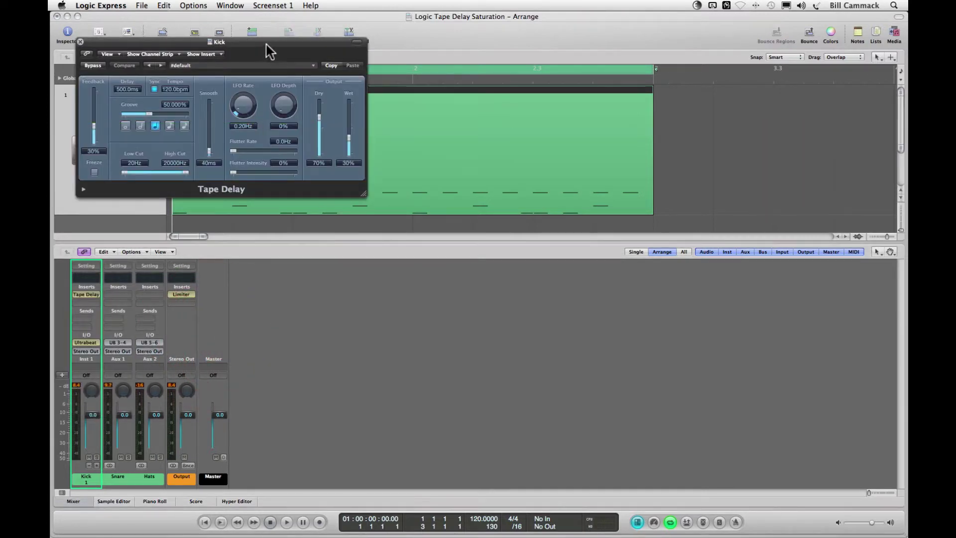
left_click_drag(266, 44, 477, 279)
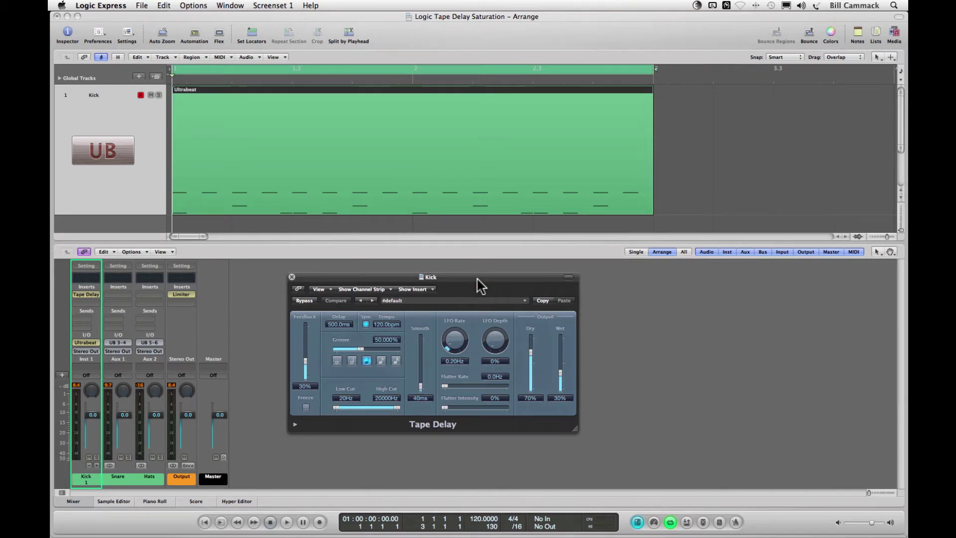
Solo the kick during playback, try the Tape Delay's Wet output at 0%, and bring it back up to 33%
key("space")
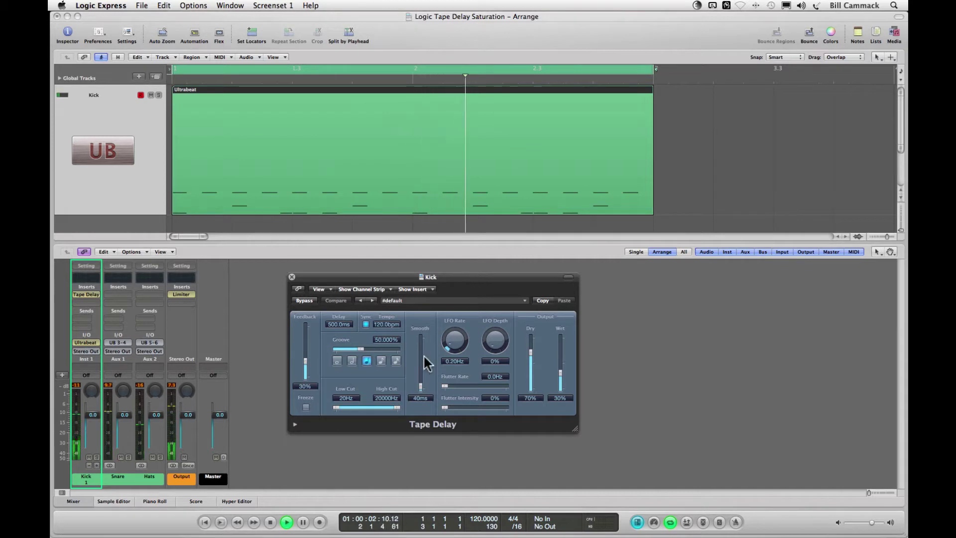
left_click(95, 457)
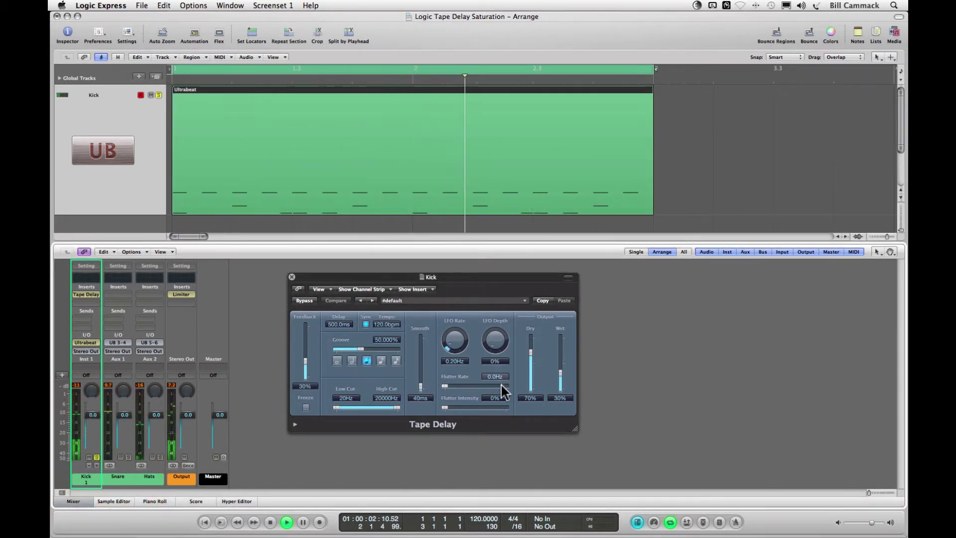
left_click_drag(560, 371, 561, 424)
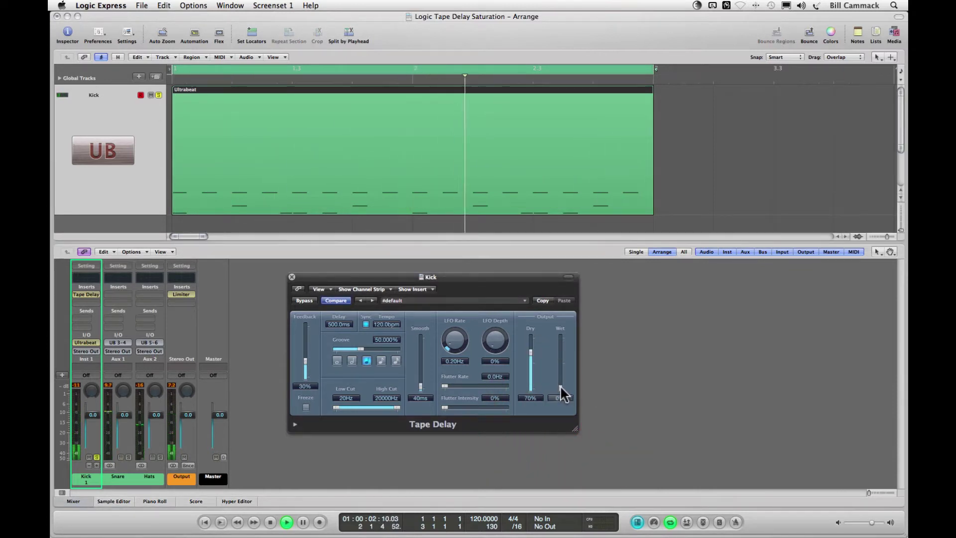
mouse_move(560, 386)
left_mouse_down()
mouse_move(563, 351)
mouse_move(561, 369)
left_mouse_up()
key("space")
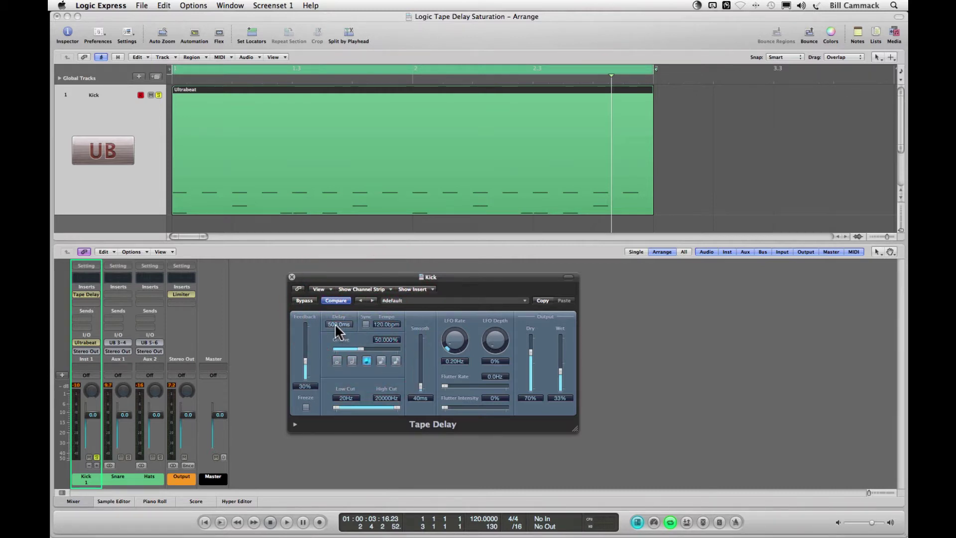
Set the kick's Tape Delay to a 0 ms delay time with Dry at 0% and Wet at 100% while the loop plays
left_click_drag(335, 324, 353, 327)
key("space")
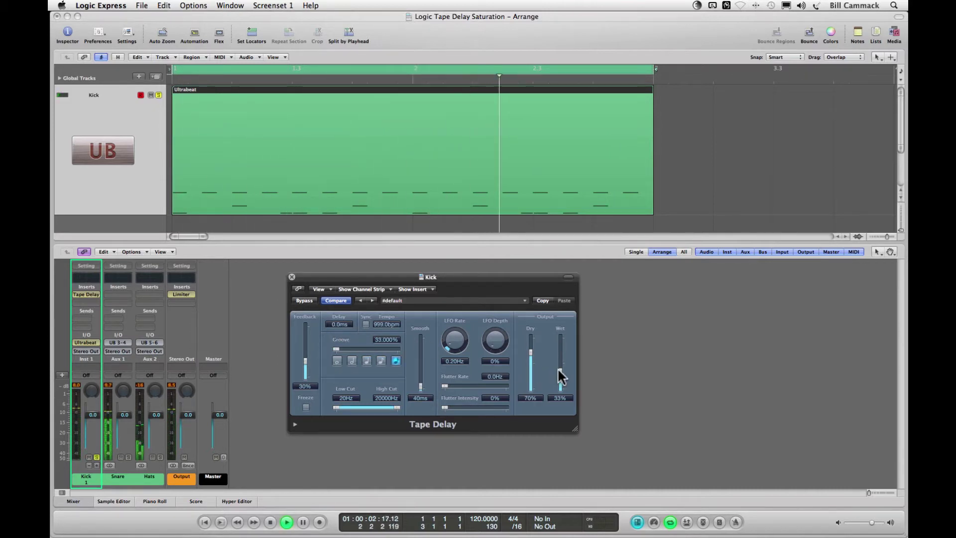
left_click_drag(560, 369, 562, 394)
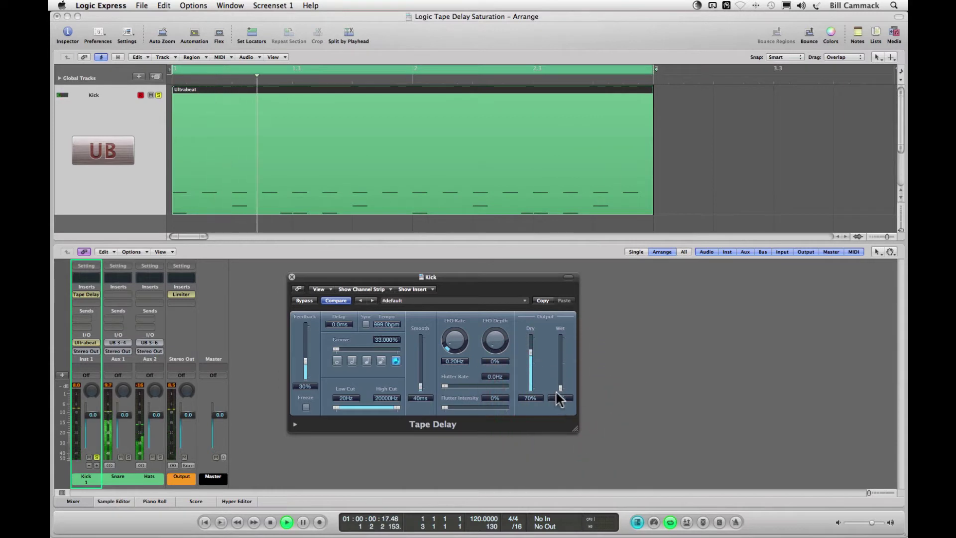
left_click(562, 388)
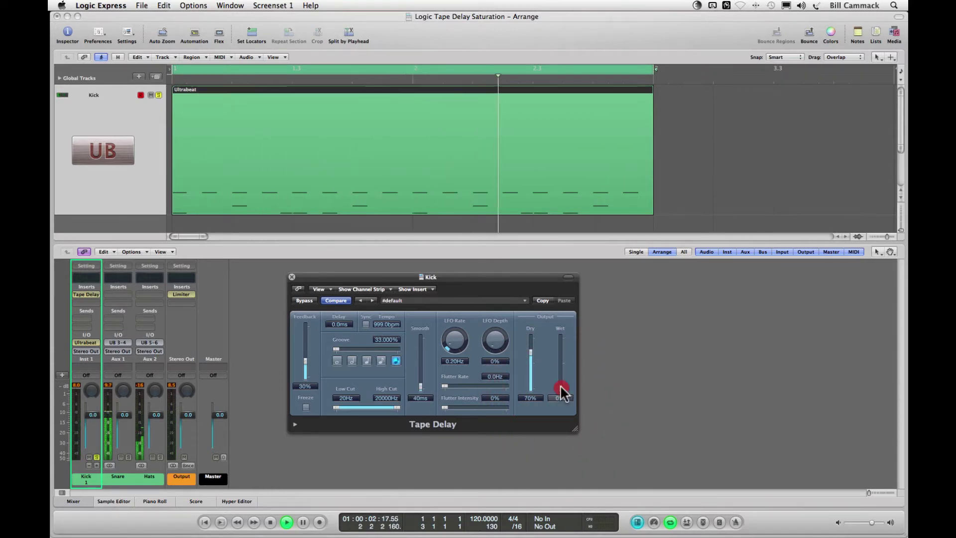
left_click_drag(561, 387, 531, 400)
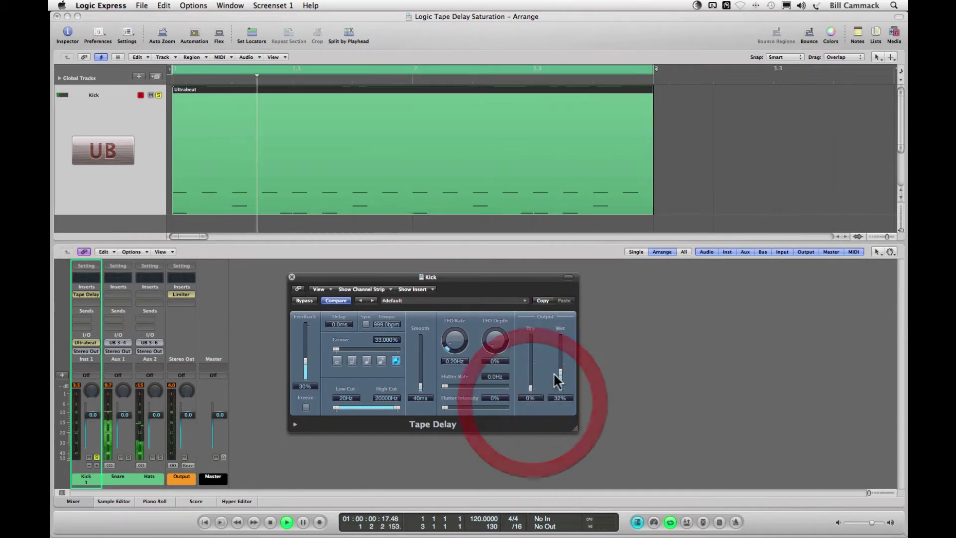
left_click_drag(559, 369, 561, 326)
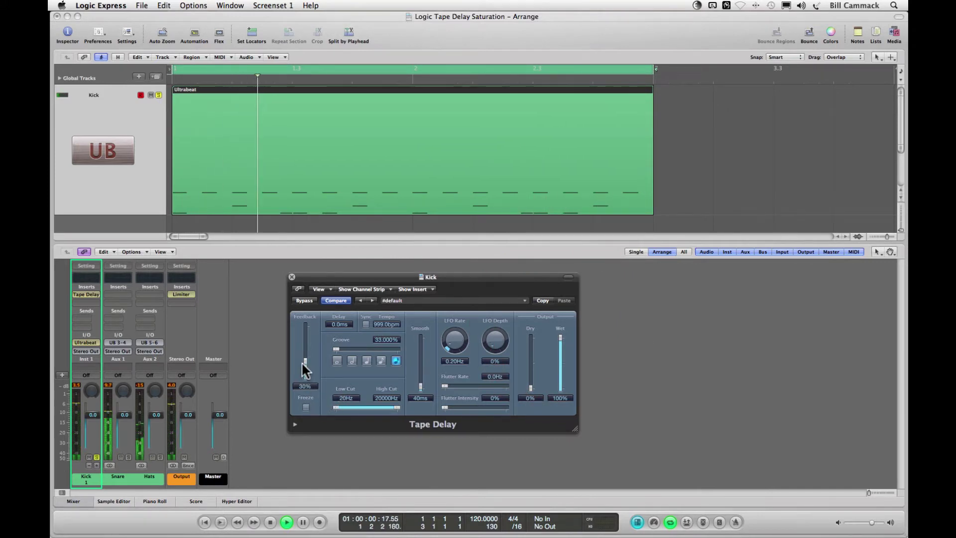
Unsolo the kick, reveal the Tape Delay's extended parameters, and lower Distortion Level to -13.8 dB while the full beat plays
left_click(96, 457)
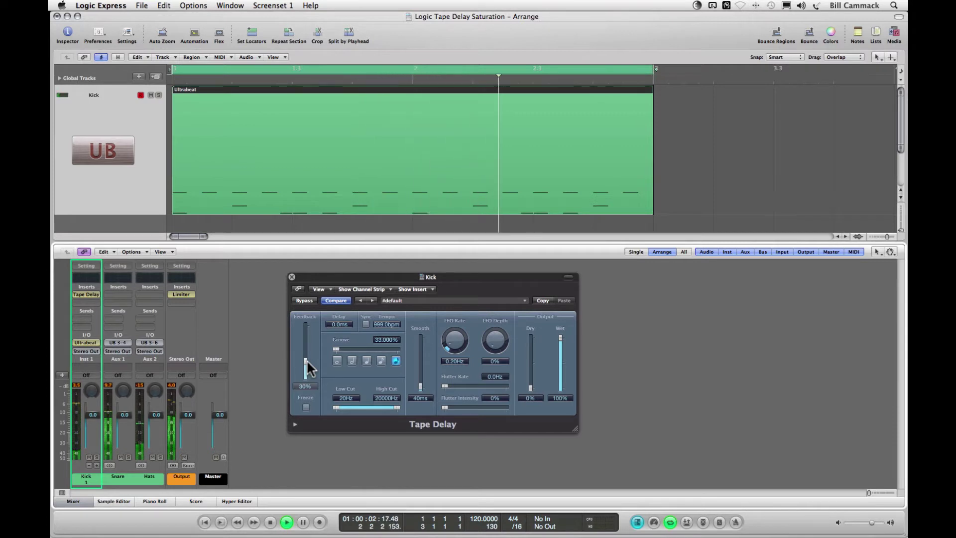
key("space")
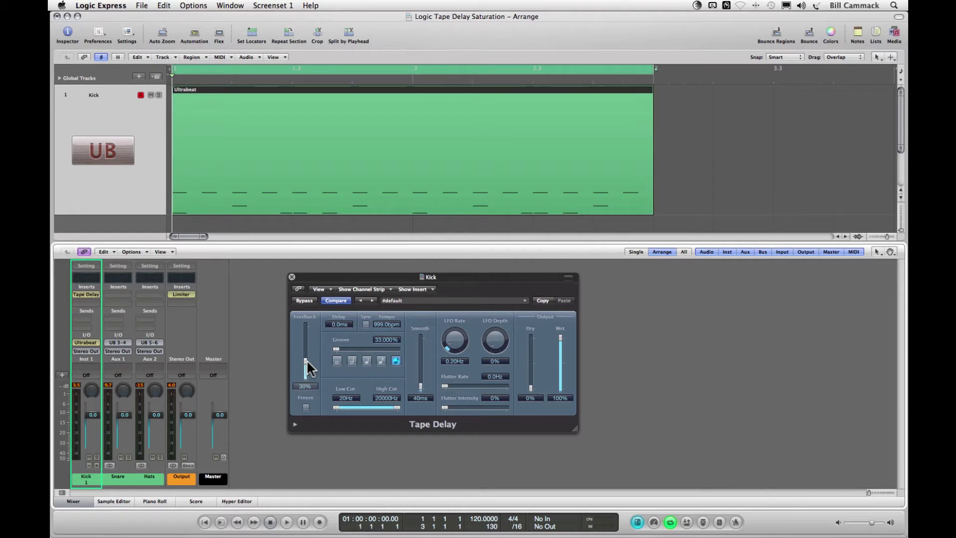
left_click(296, 427)
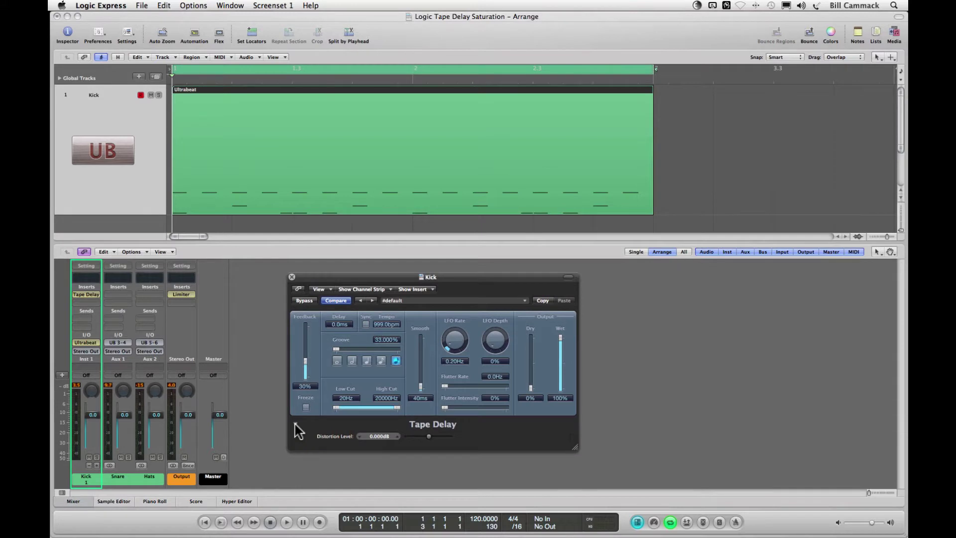
key("space")
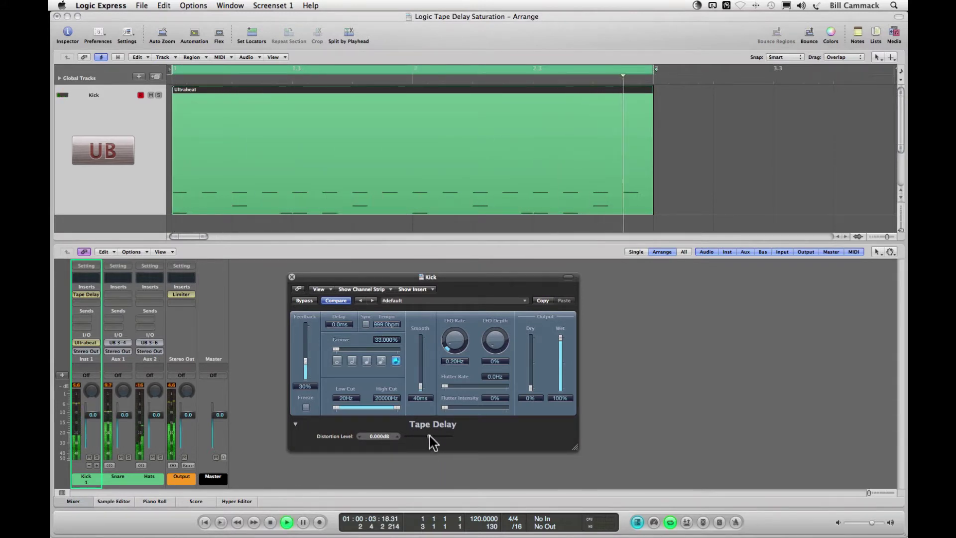
left_click_drag(430, 437, 412, 438)
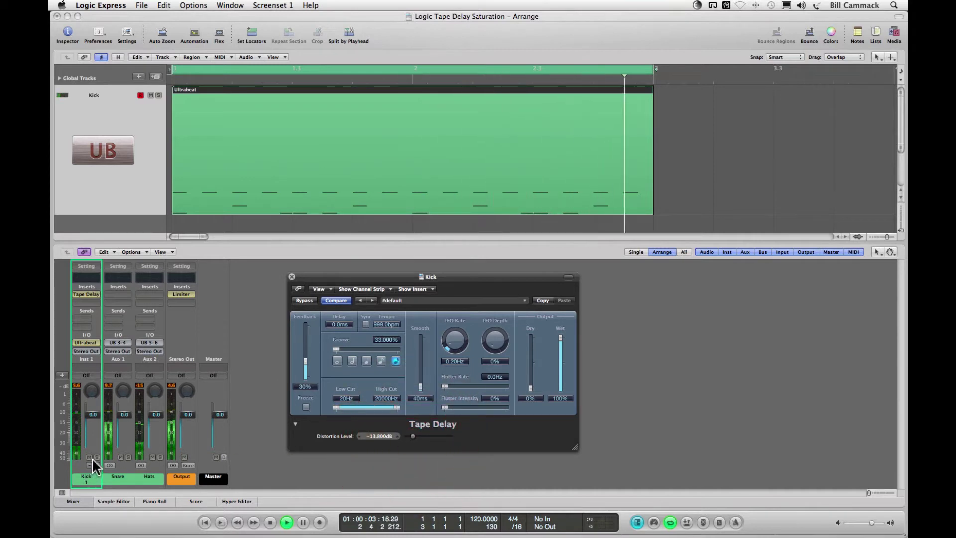
Fine-tune the kick Tape Delay's Distortion Level to -14.2 dB with the kick soloed, and unsolo it
left_click(96, 457)
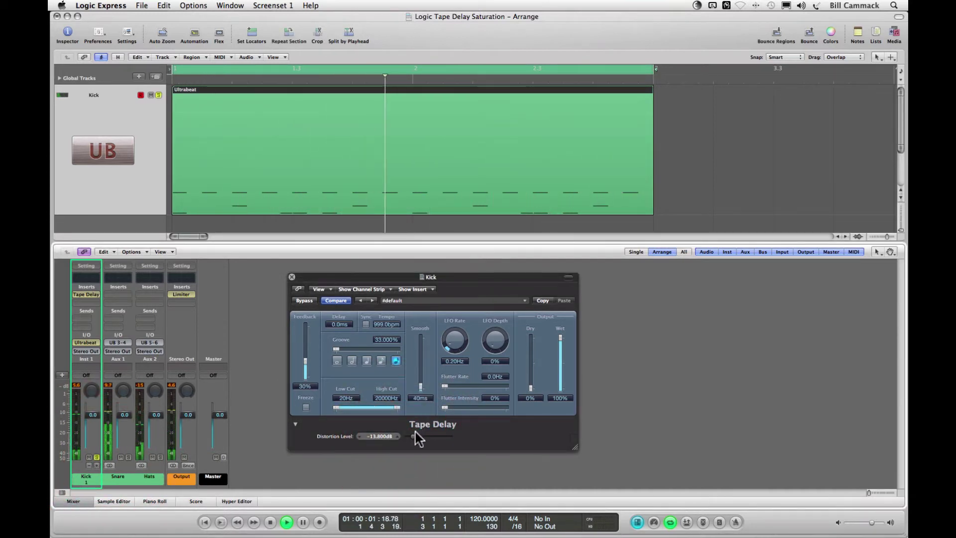
mouse_move(413, 437)
left_mouse_down()
mouse_move(432, 437)
mouse_move(413, 438)
left_mouse_up()
left_click(97, 457)
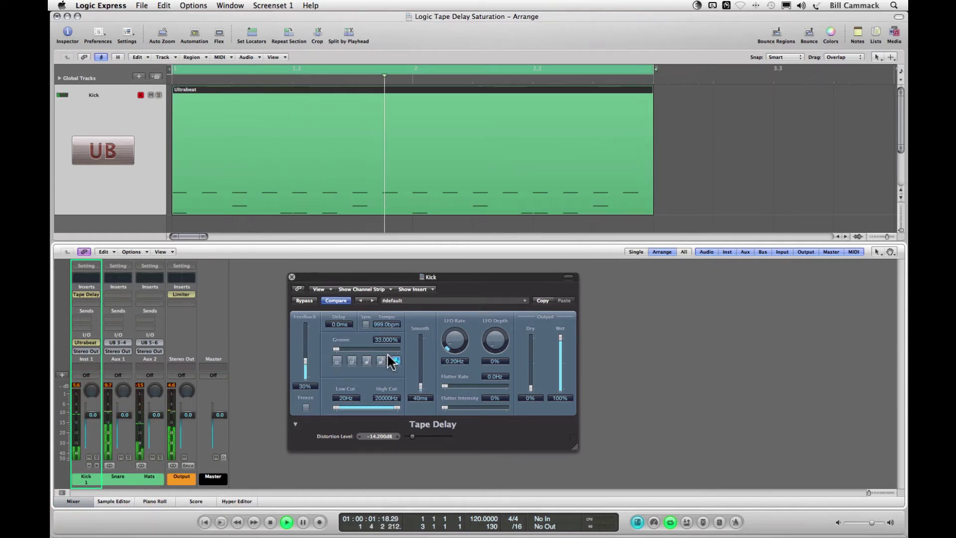
Compare the full beat with the kick's Tape Delay bypassed and active
left_click(305, 300)
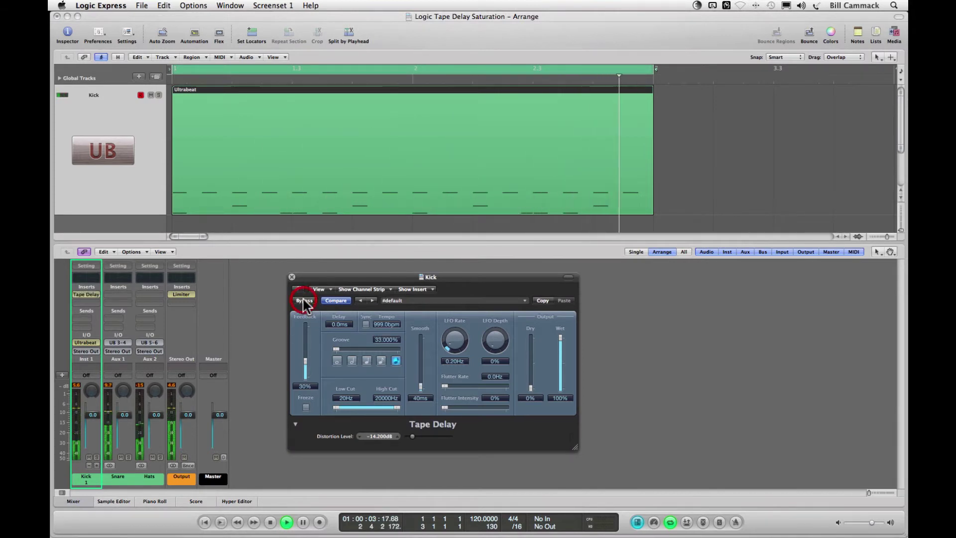
left_click(304, 301)
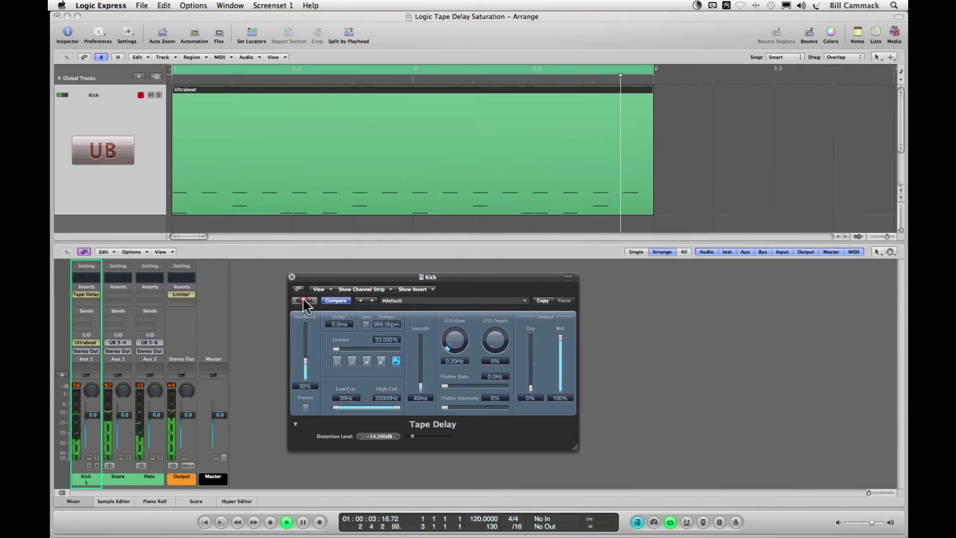
left_click(304, 300)
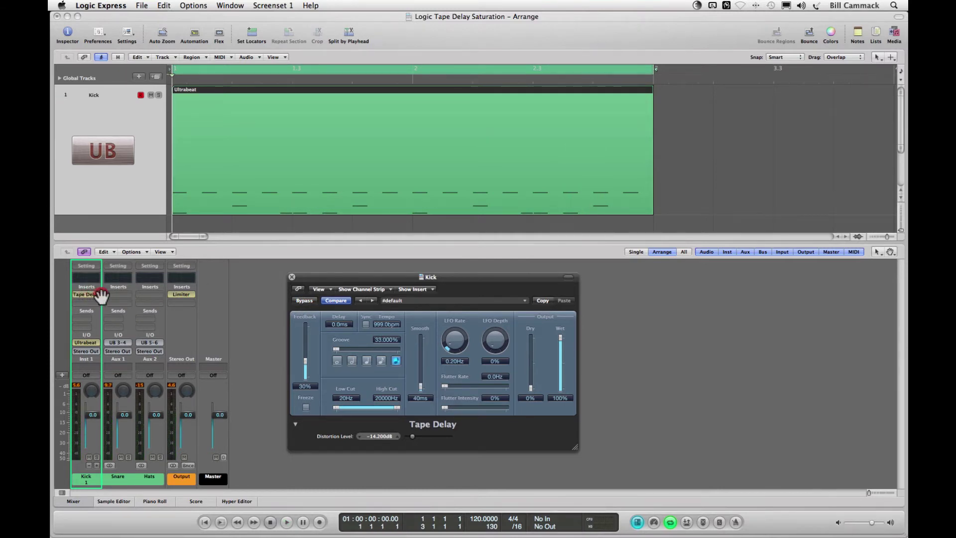
Copy the kick's Tape Delay to the Snare channel's insert and solo the snare during playback
left_click_drag(114, 297, 118, 294)
key("space")
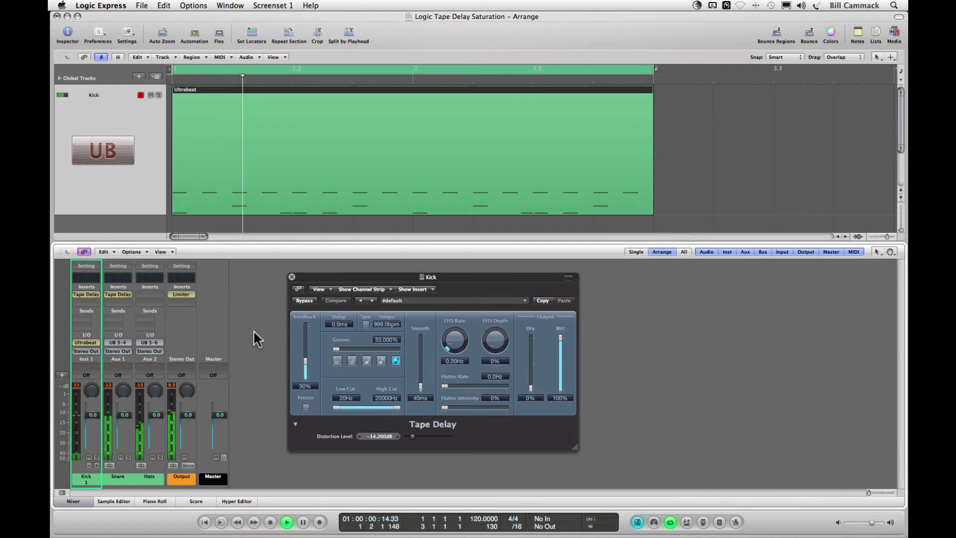
left_click(129, 457)
Reveal the snare Tape Delay's extended parameters and set its Distortion Level to -15.4 dB
left_click(118, 295)
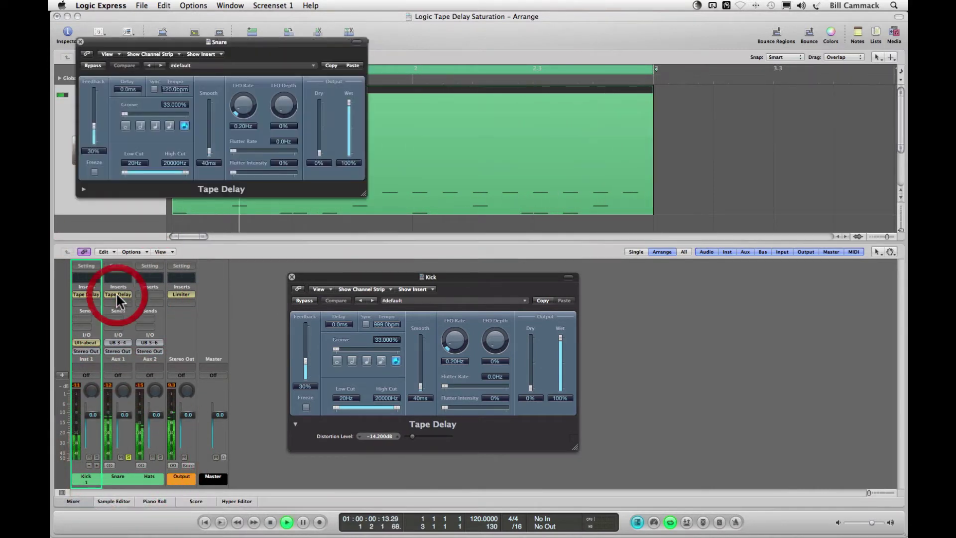
left_click(83, 188)
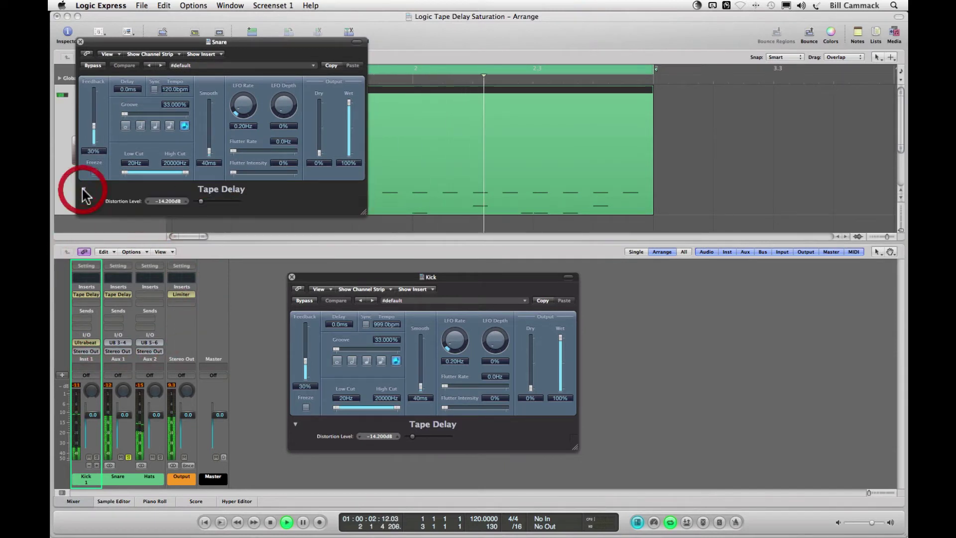
mouse_move(201, 202)
left_mouse_down()
mouse_move(233, 206)
mouse_move(202, 206)
left_mouse_up()
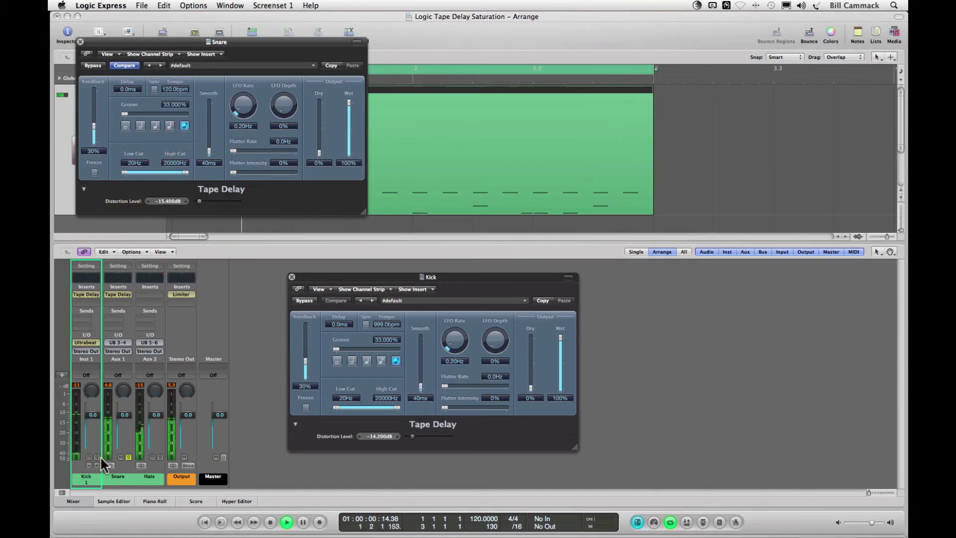
Solo the kick together with the snare and close both Tape Delay windows
left_click(96, 457)
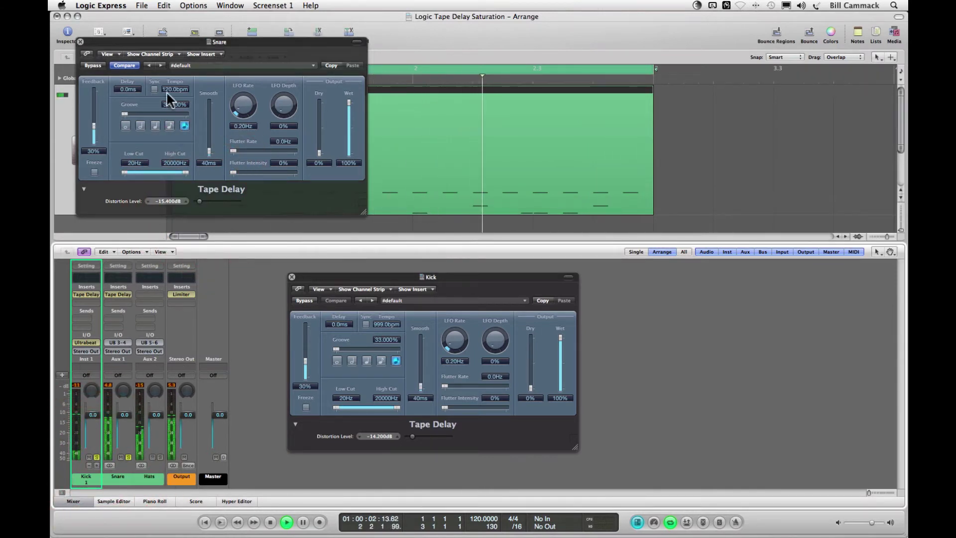
left_click(80, 42)
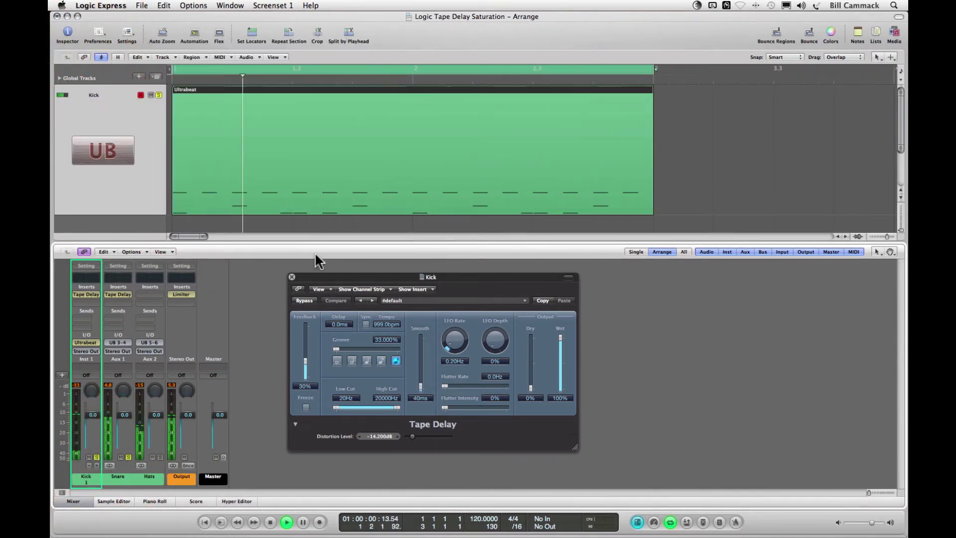
left_click(292, 277)
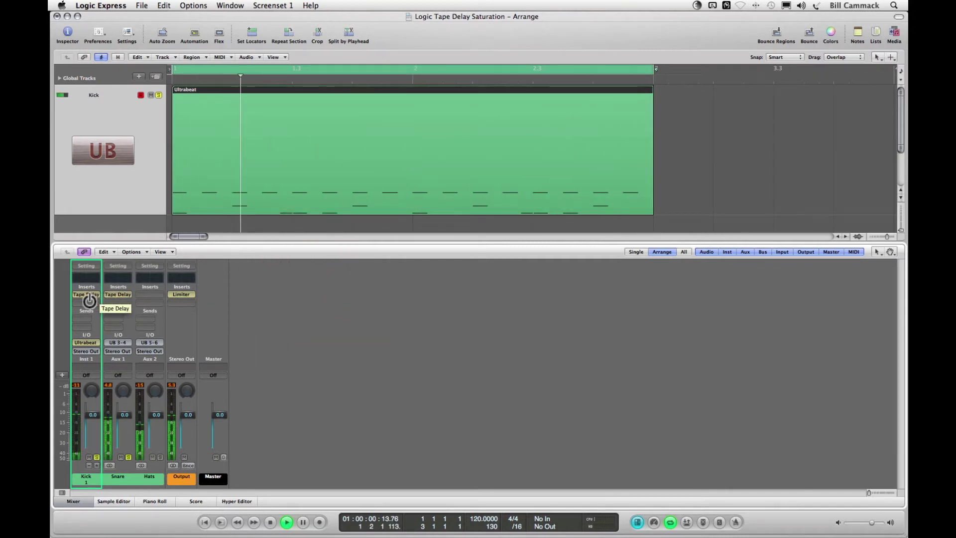
Compare the soloed kick and snare with both Tape Delay inserts bypassed and active
left_click(88, 301)
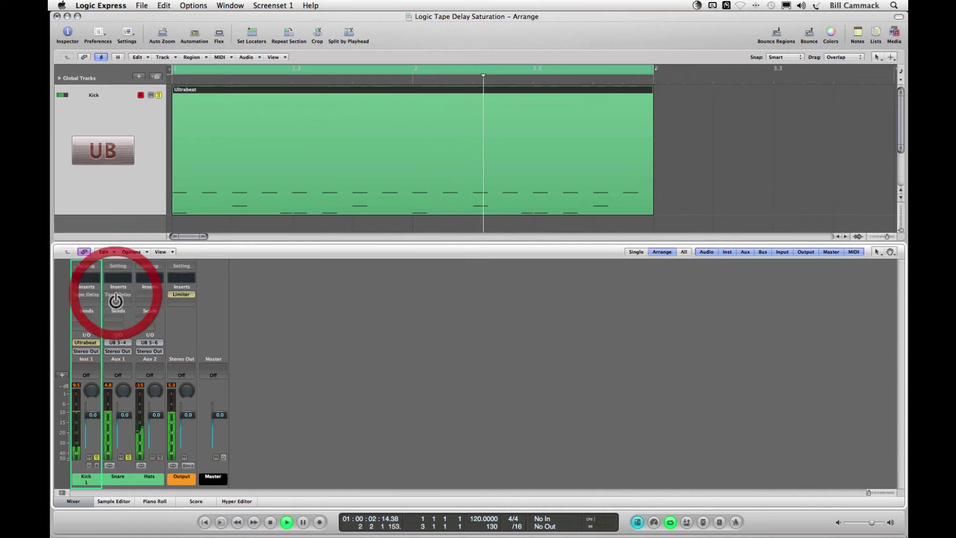
left_click(88, 294)
left_click(123, 295)
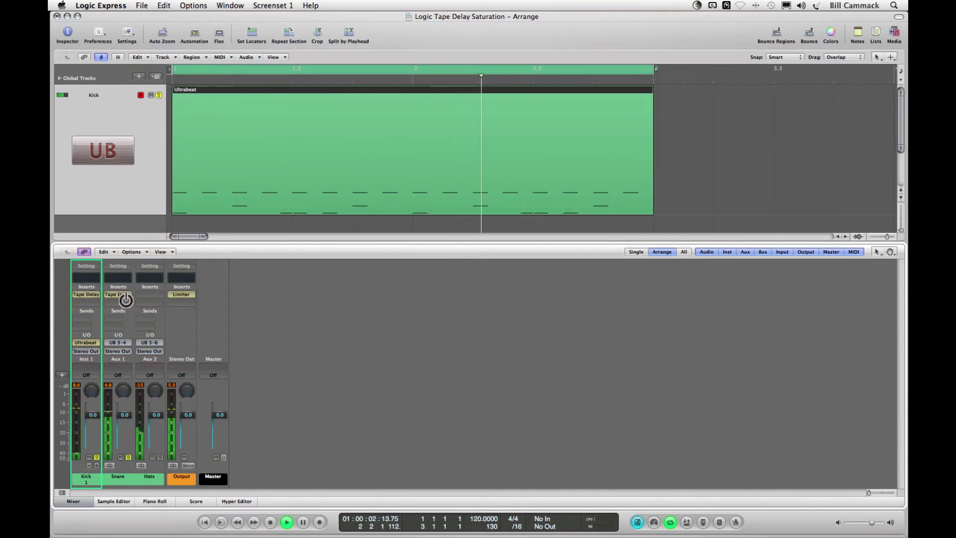
left_click(87, 295)
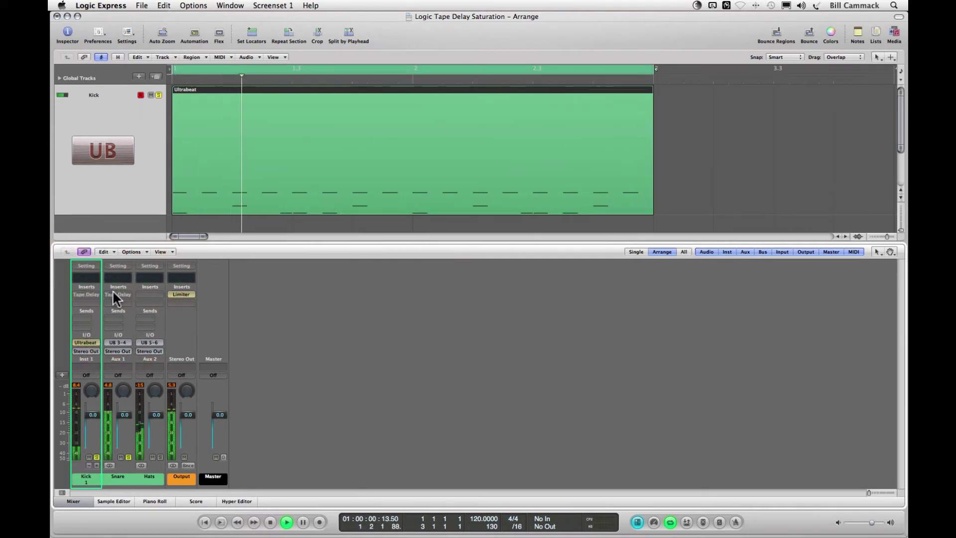
left_click(94, 298)
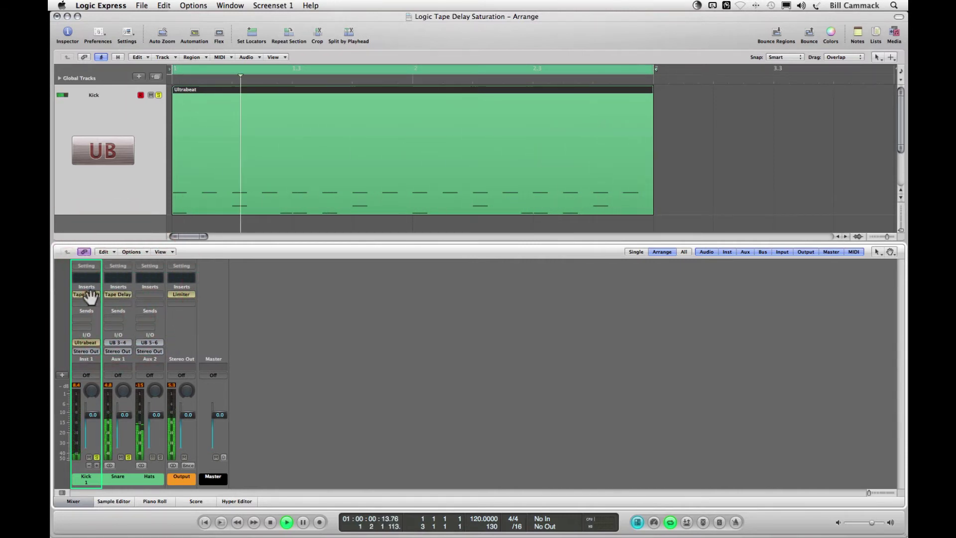
Copy the kick's Tape Delay to the Hats channel's insert, solo the hats too, and open the copied plug-in in the mixer's empty area
left_click_drag(88, 298, 145, 297)
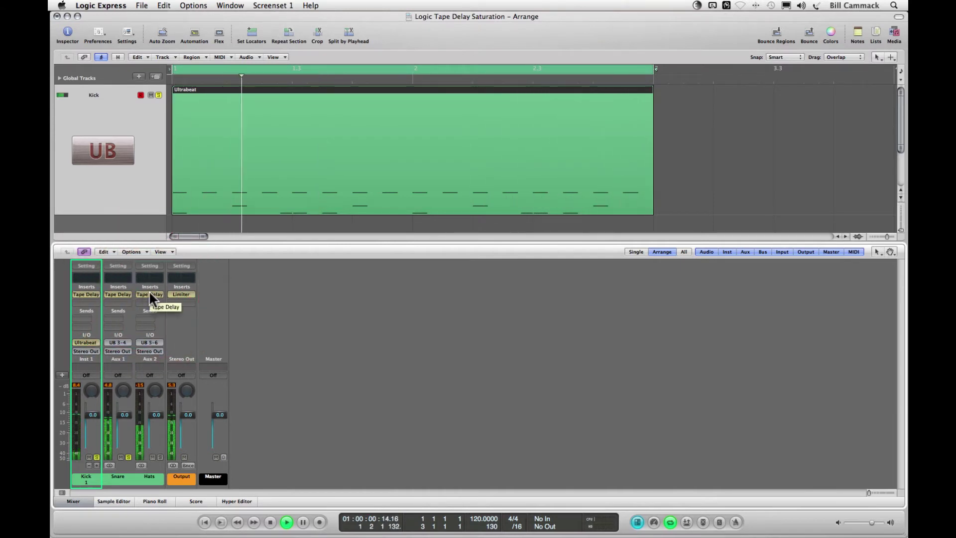
left_click(160, 457)
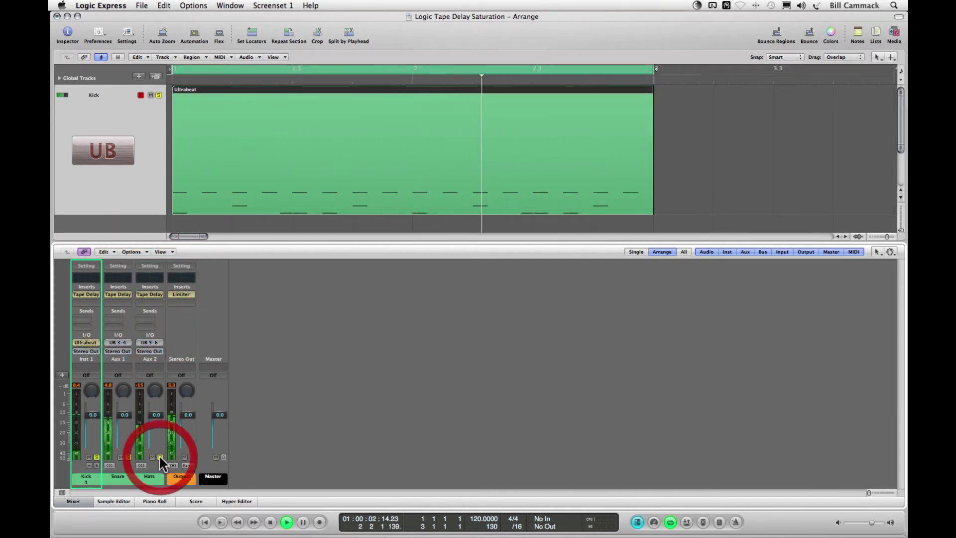
left_click(151, 292)
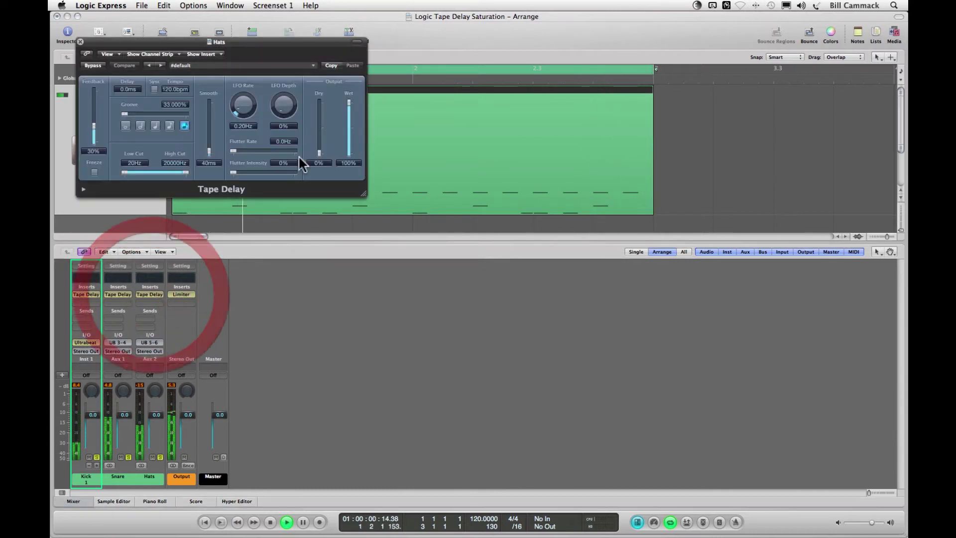
left_click_drag(391, 258, 418, 283)
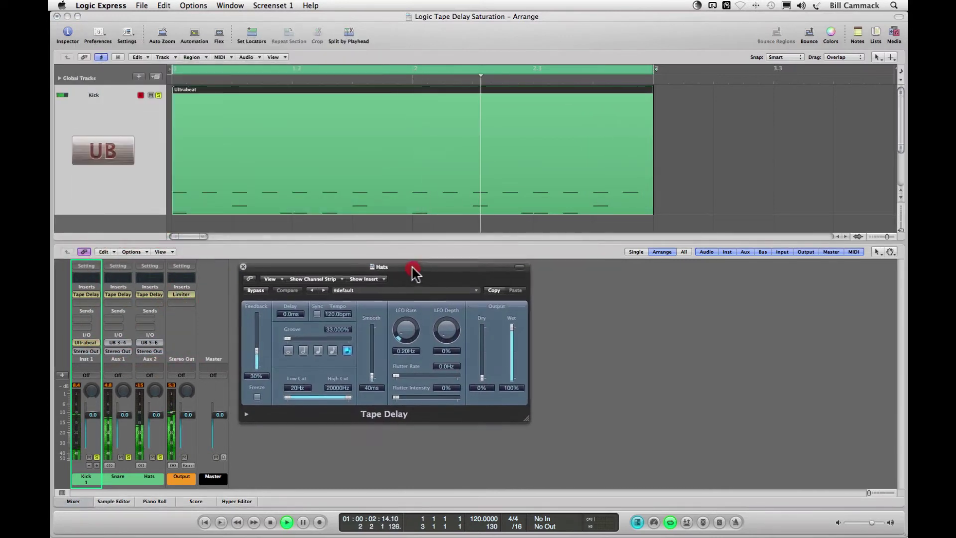
Raise the hats Tape Delay's Distortion Level to 20 dB in its extended parameters and leave only the hats soloed
left_click(245, 415)
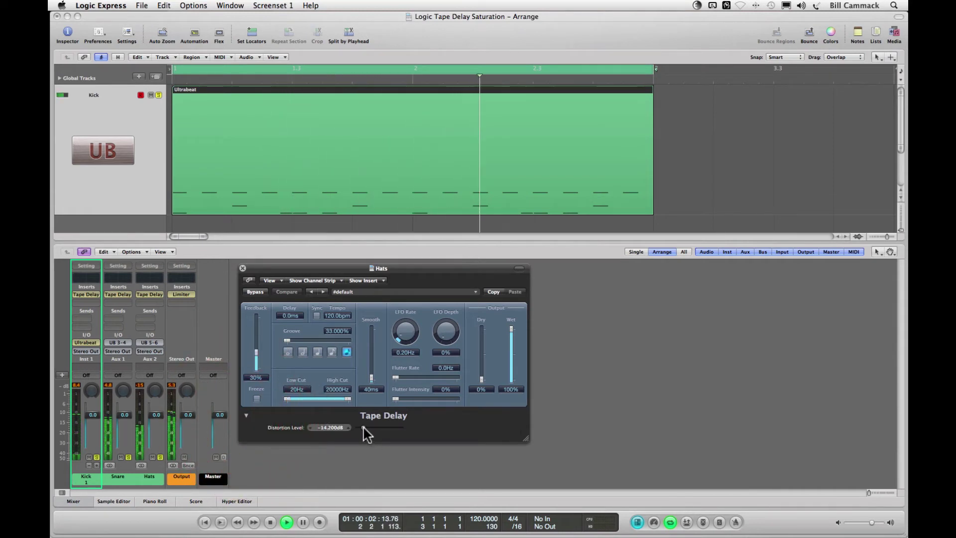
left_click_drag(364, 428, 433, 436)
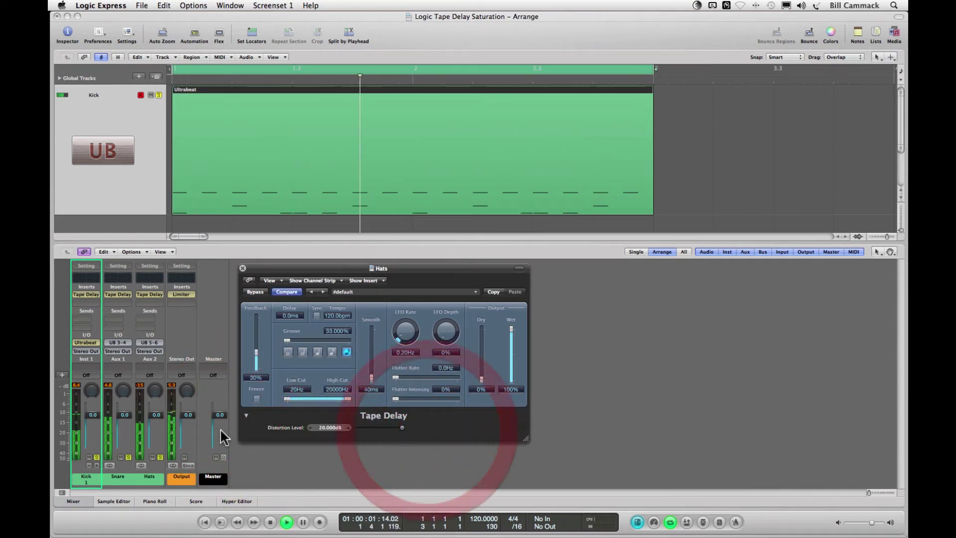
left_click(129, 457)
left_click(97, 457)
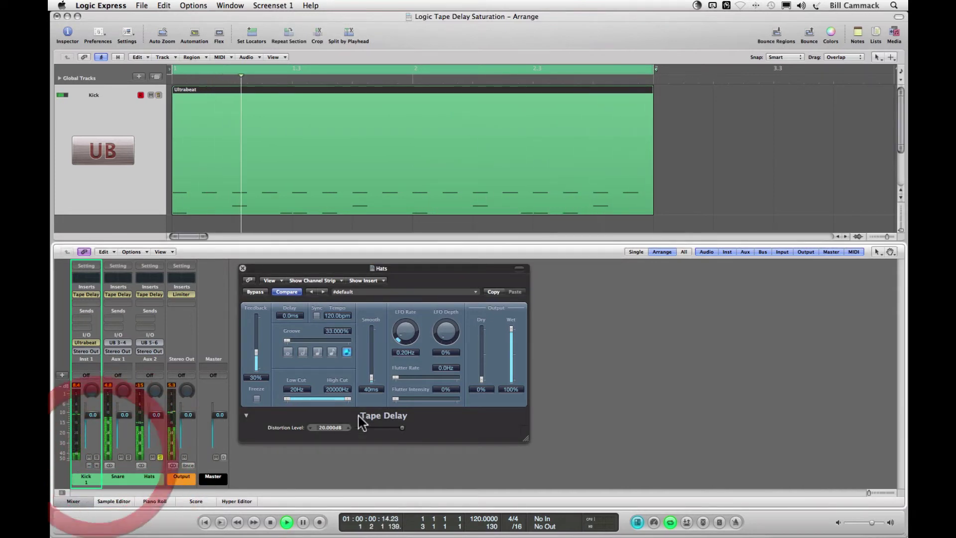
left_click(404, 429)
left_click_drag(404, 429, 439, 435)
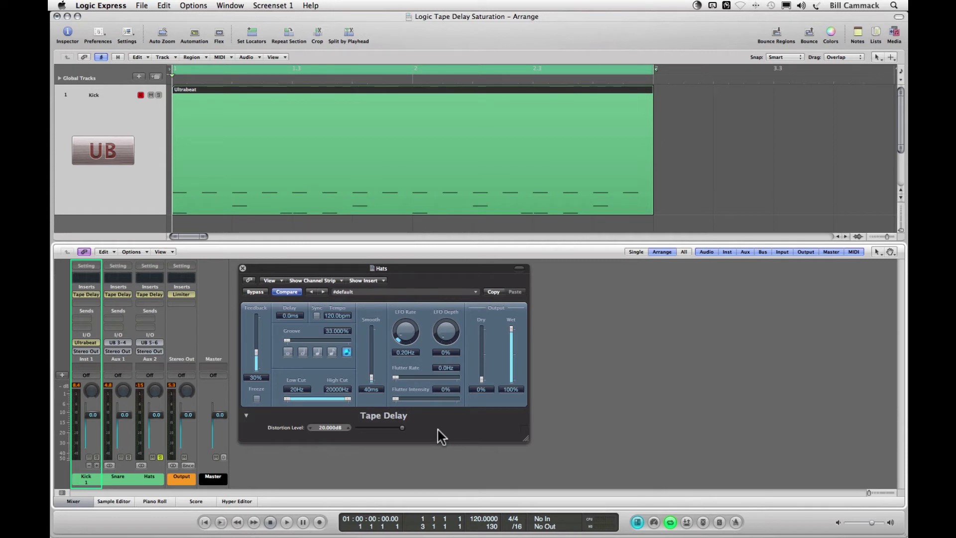
Insert a Channel EQ after the hats' Tape Delay and run its Analyzer during playback with the scale shifted to -35 to -95 dB
left_click(146, 302)
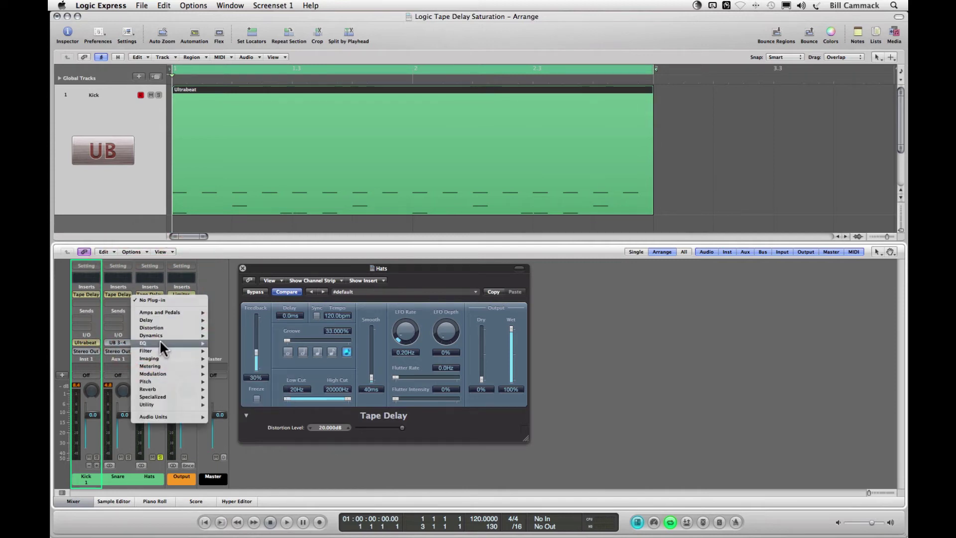
key("Escape")
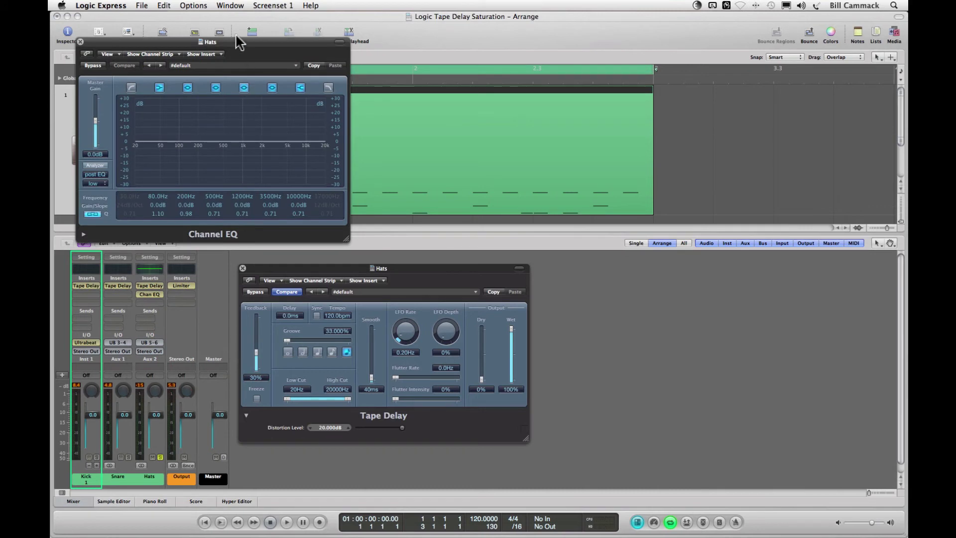
left_click_drag(240, 42, 724, 246)
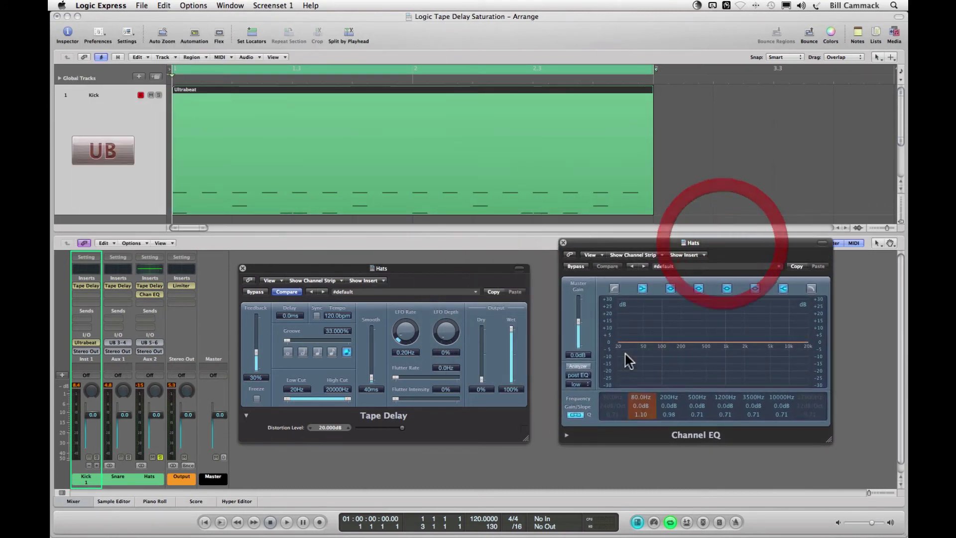
left_click(579, 368)
key("space")
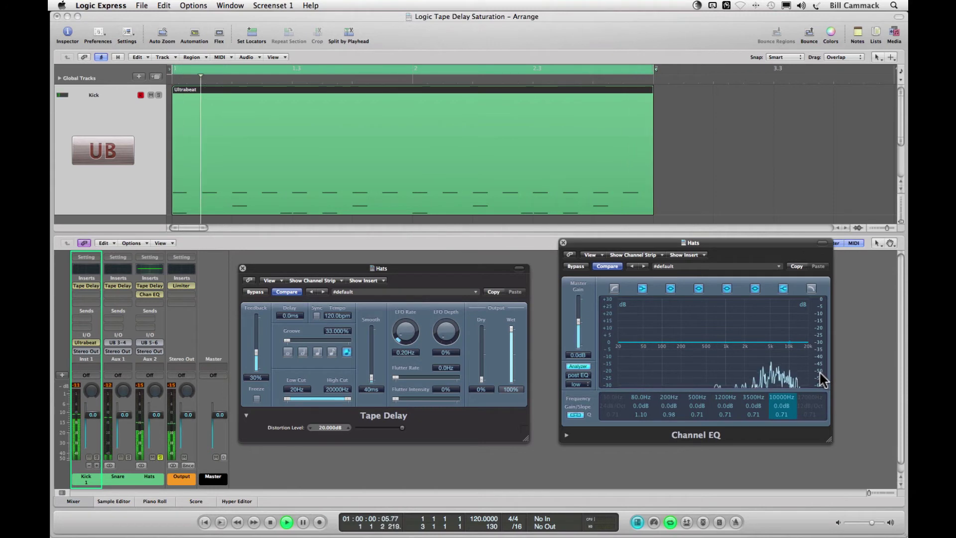
left_click_drag(820, 371, 820, 331)
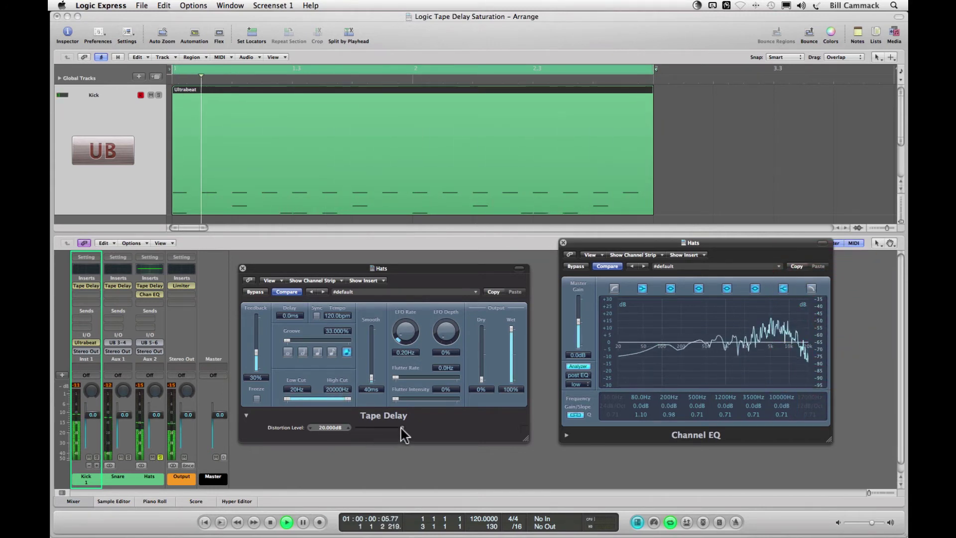
Set the hats Tape Delay's Distortion Level to -20 dB and compare the analyzer curve with the plug-in bypassed and active
left_click_drag(401, 429, 282, 431)
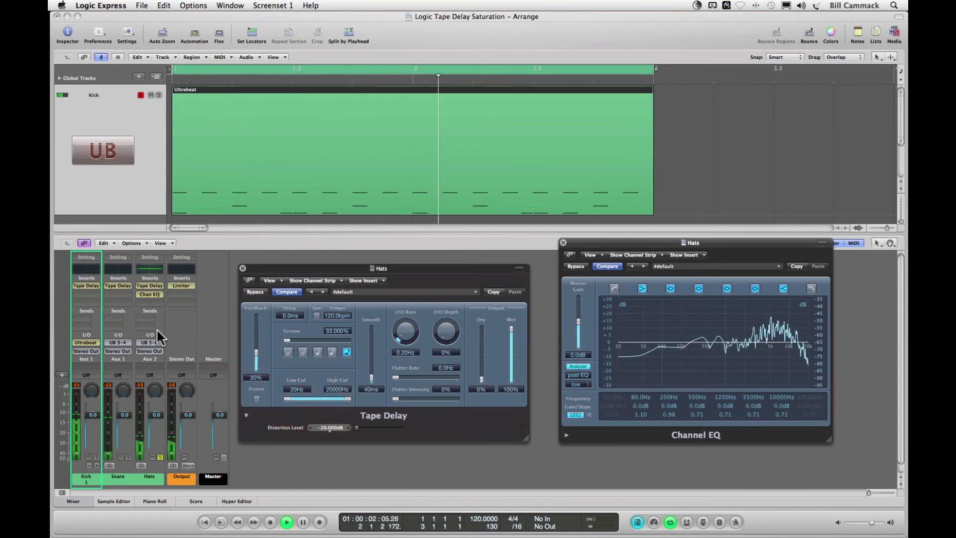
left_click(256, 293)
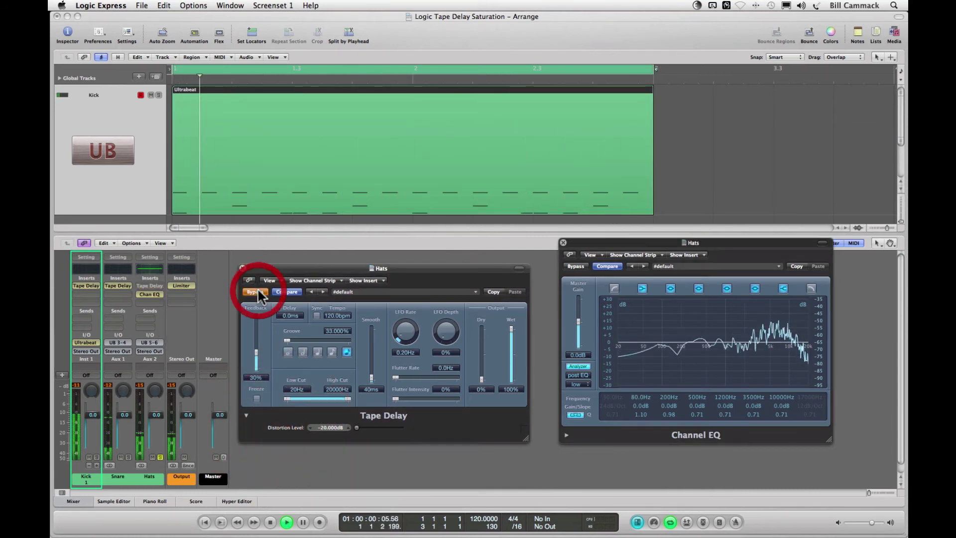
left_click(257, 292)
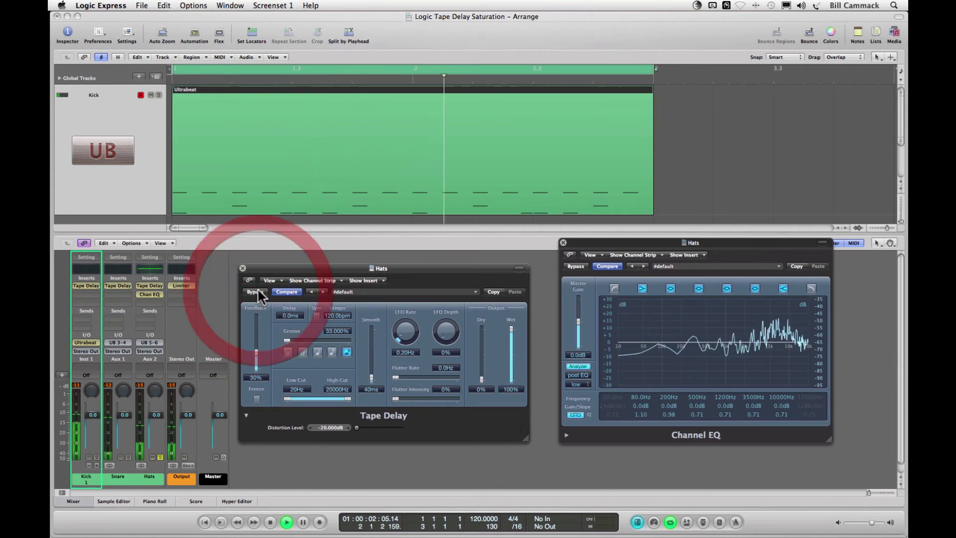
left_click(257, 293)
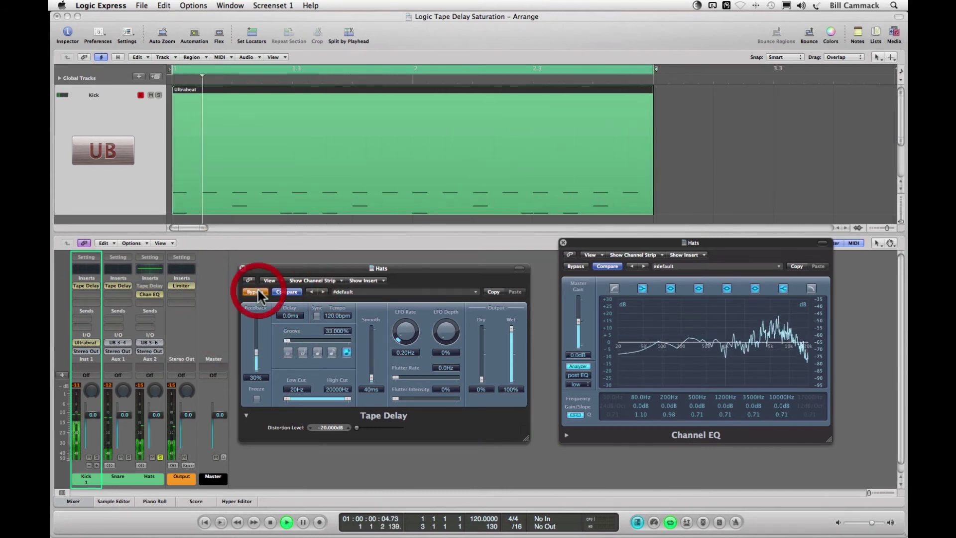
left_click(257, 292)
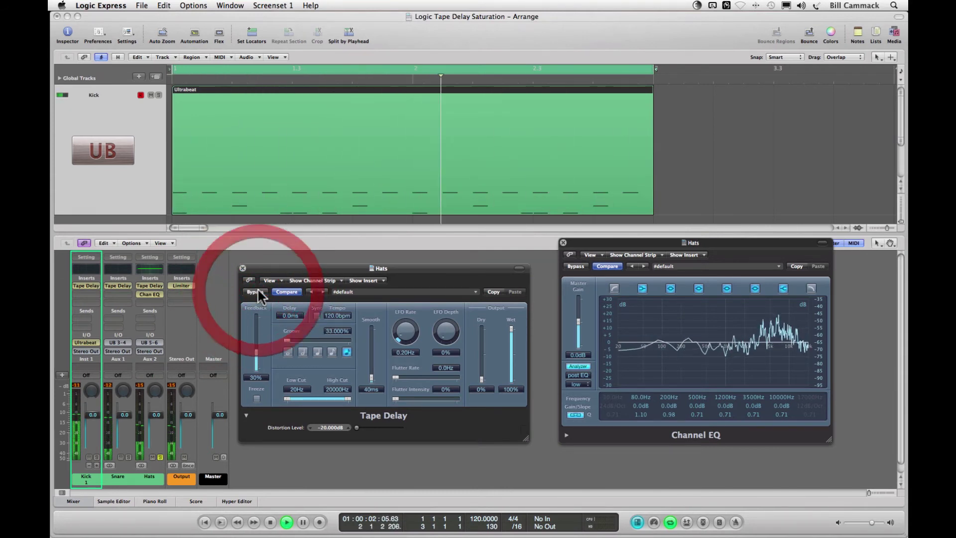
left_click(257, 292)
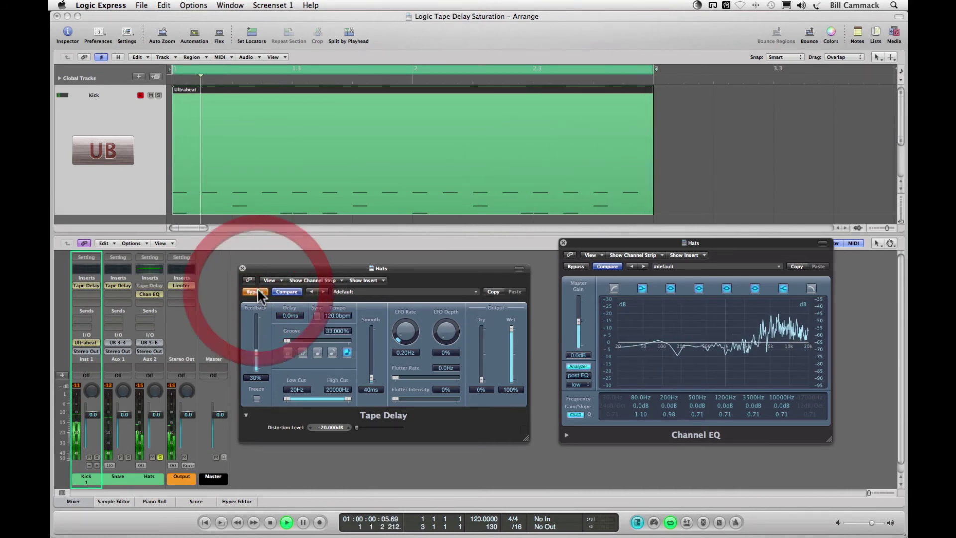
left_click(257, 293)
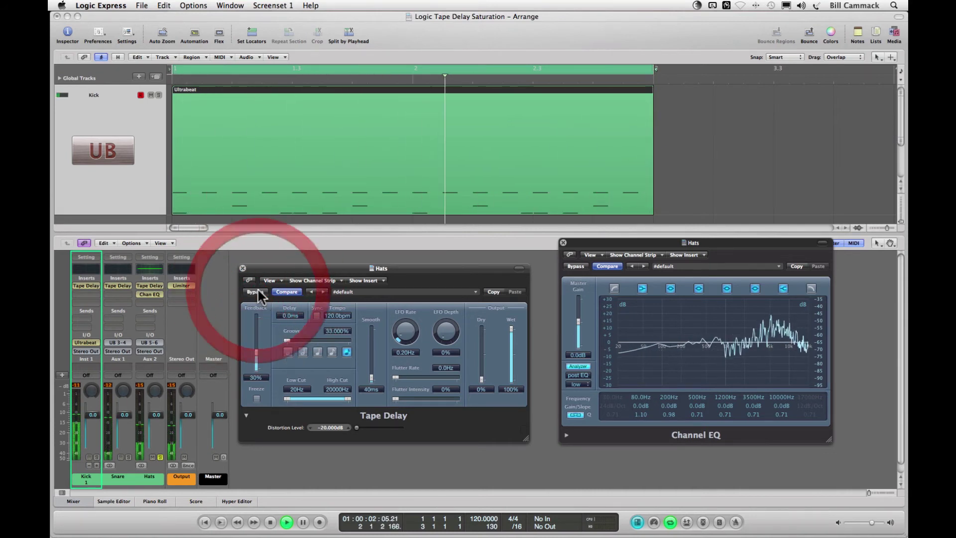
left_click(258, 293)
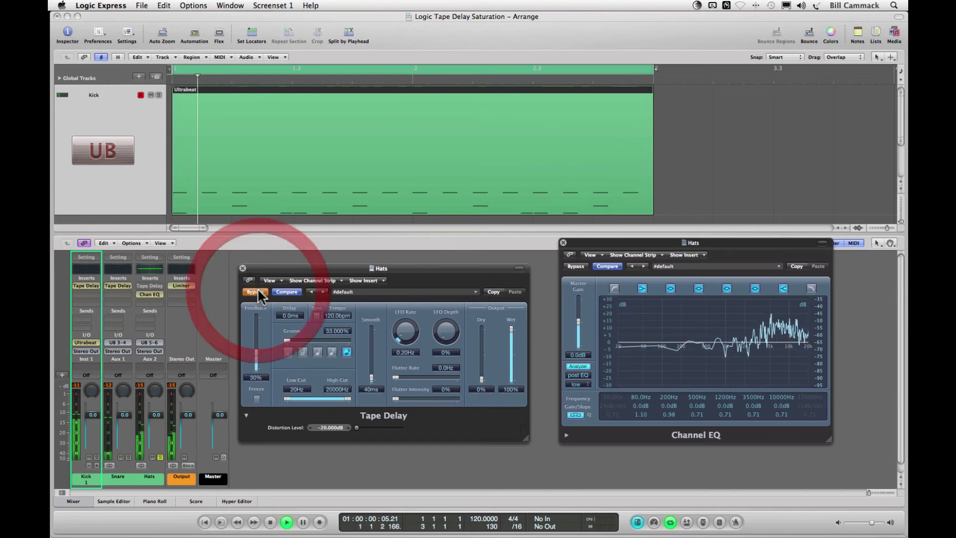
left_click(257, 292)
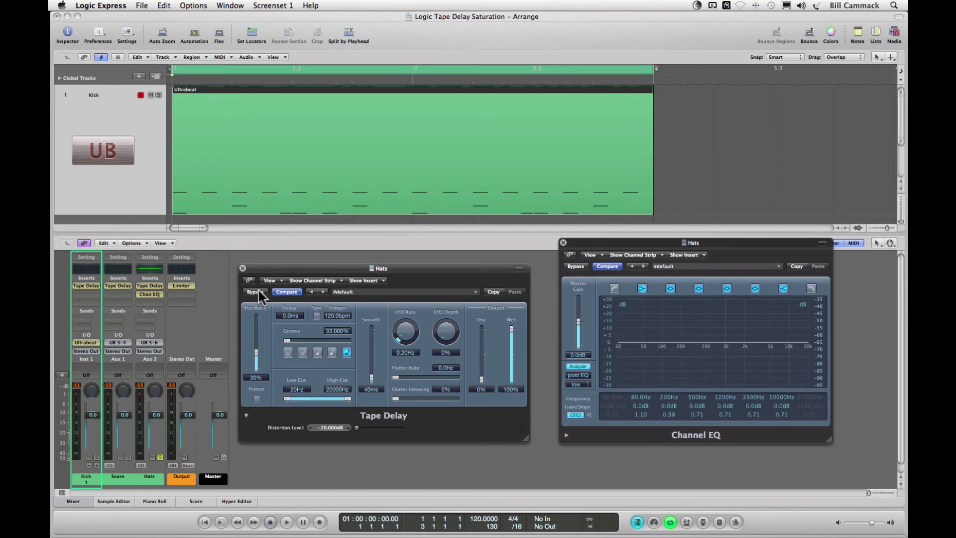
Restart playback and compare the soloed hats again with Tape Delay active and bypassed at the minimum Distortion Level
key("space")
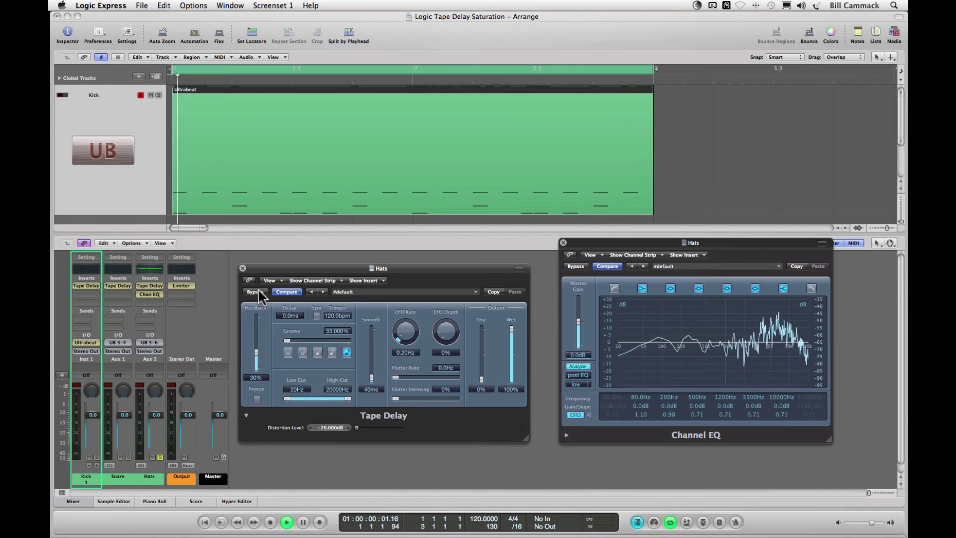
left_click_drag(358, 428, 339, 427)
left_click(254, 292)
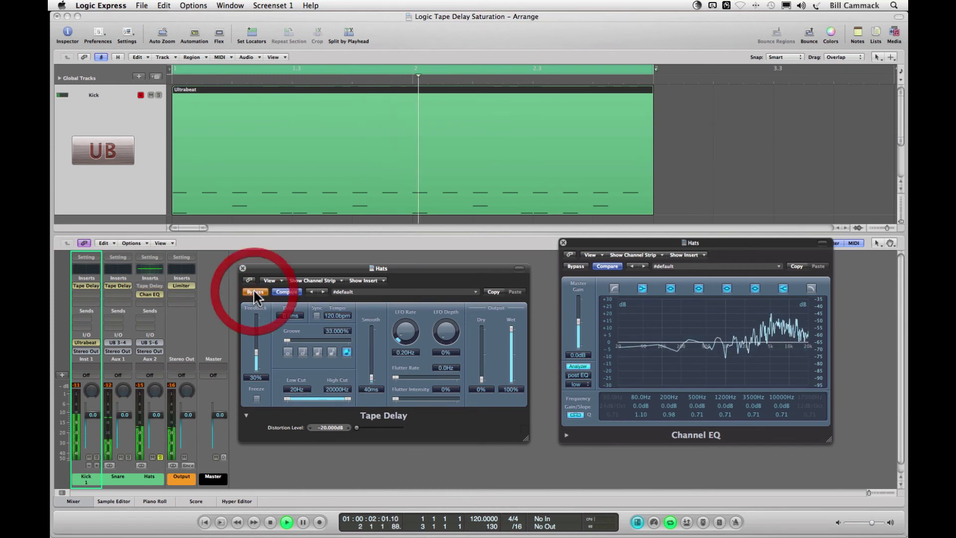
left_click(255, 293)
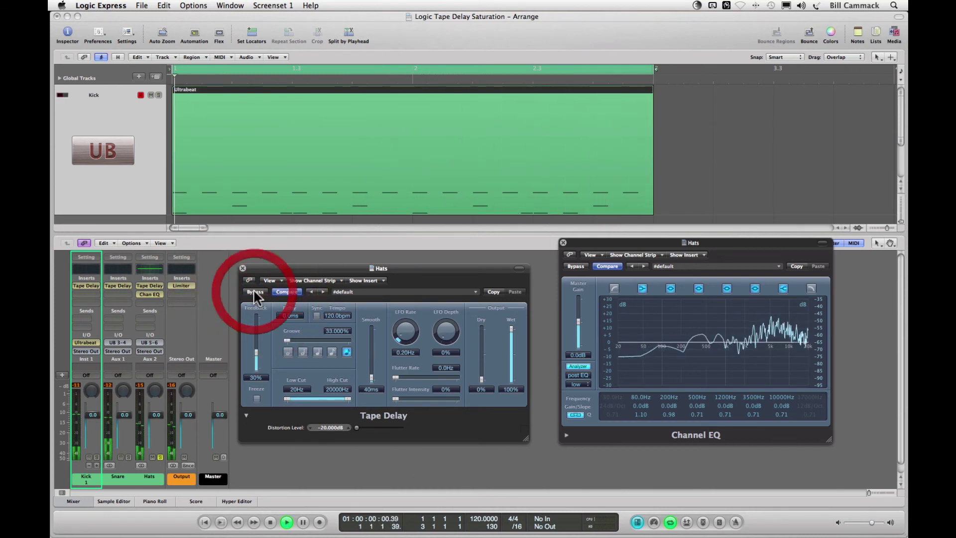
left_click(255, 293)
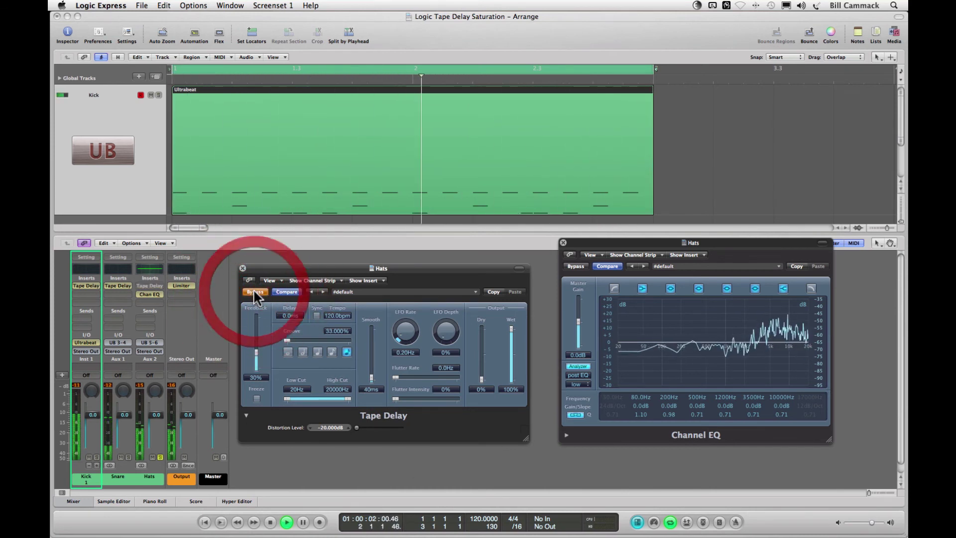
Unsolo the hats and compare the full beat with the hats' Tape Delay active and bypassed, leaving it bypassed
left_click(160, 457)
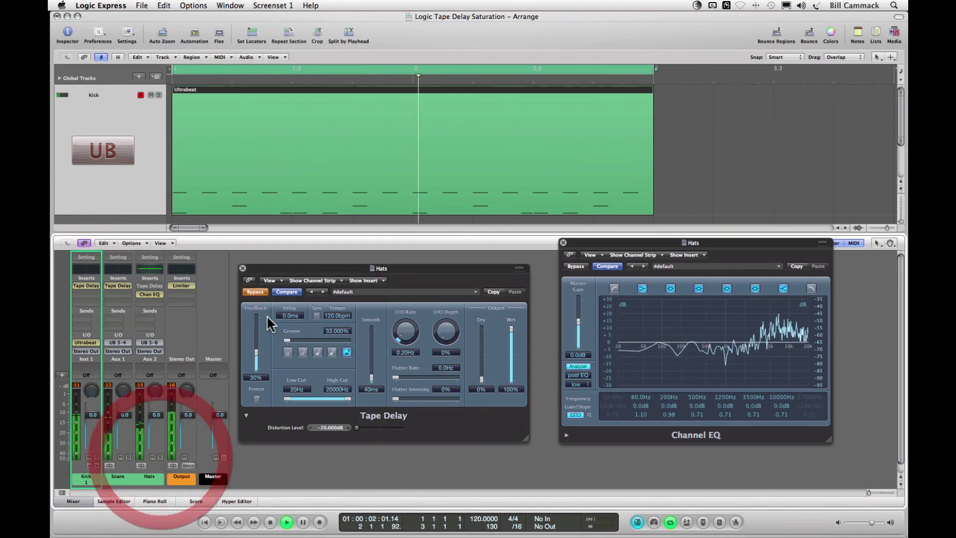
left_click(255, 292)
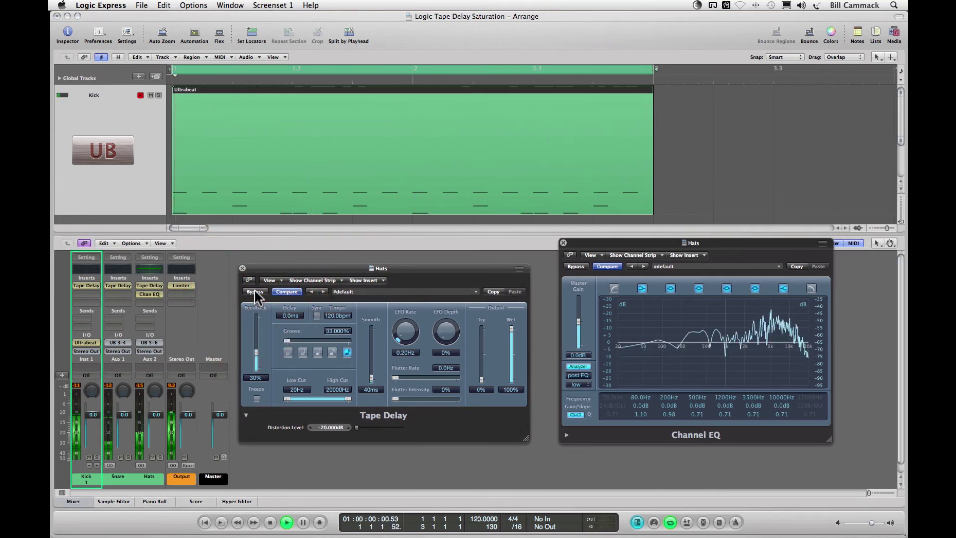
left_click(255, 292)
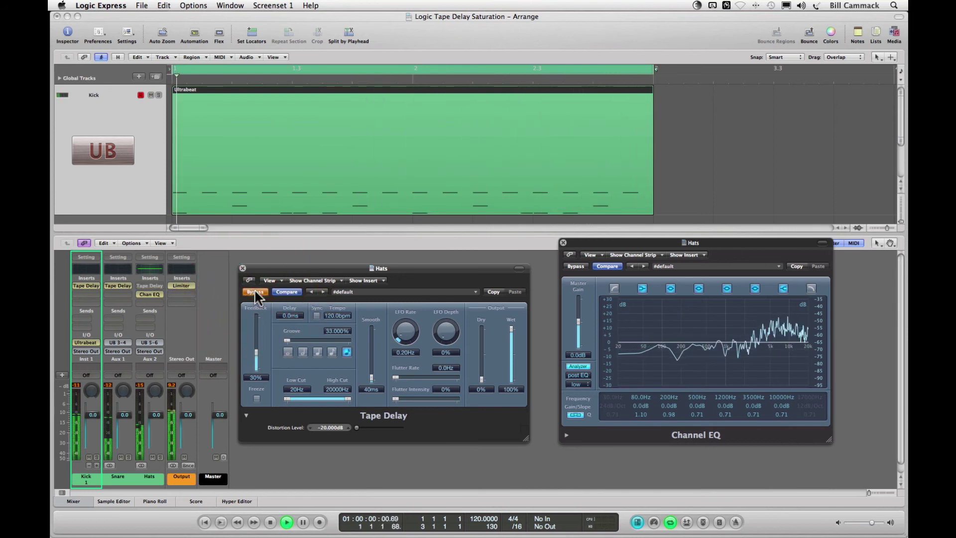
left_click(255, 293)
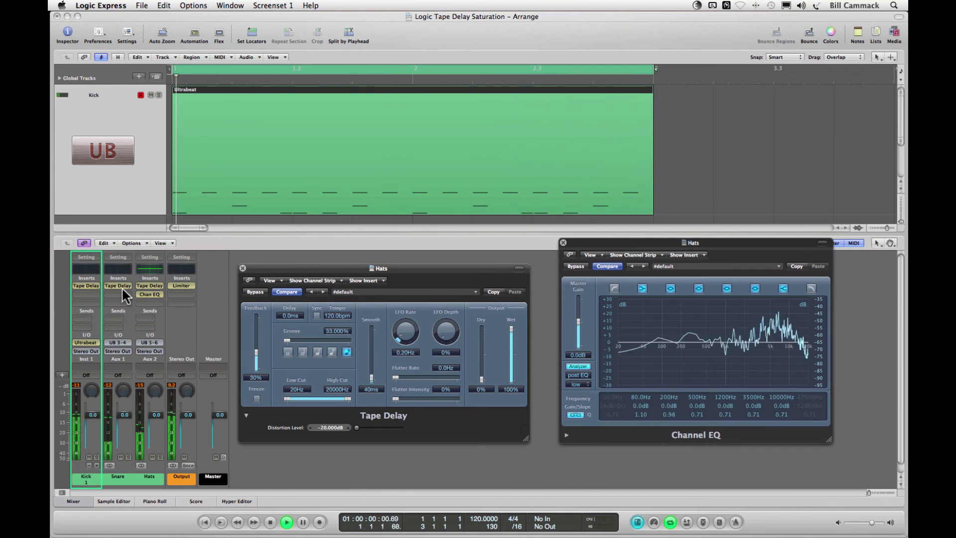
left_click(148, 288, "alt")
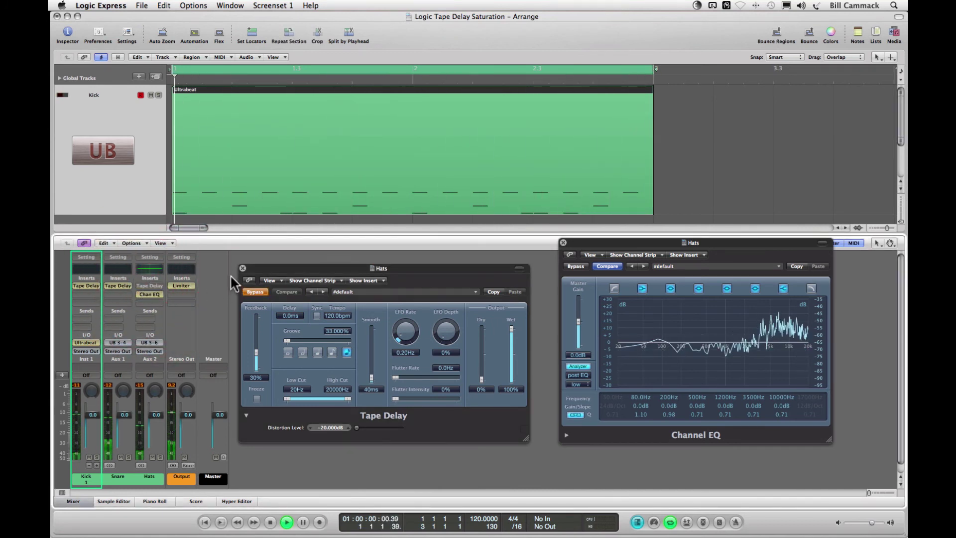
Close the hats plug-in windows and compare the beat with each track's Tape Delay bypassed and active, leaving only the hats' bypassed
left_click(242, 269)
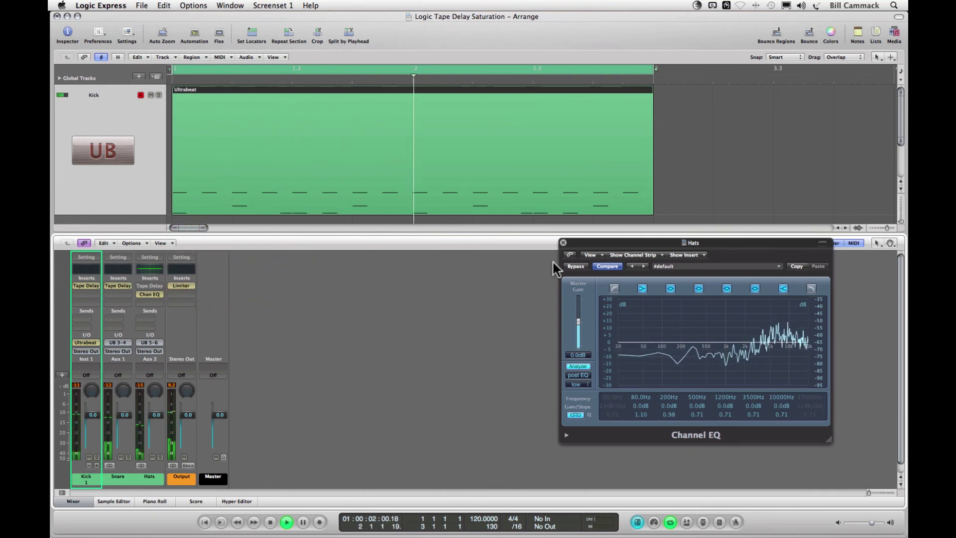
left_click(563, 243)
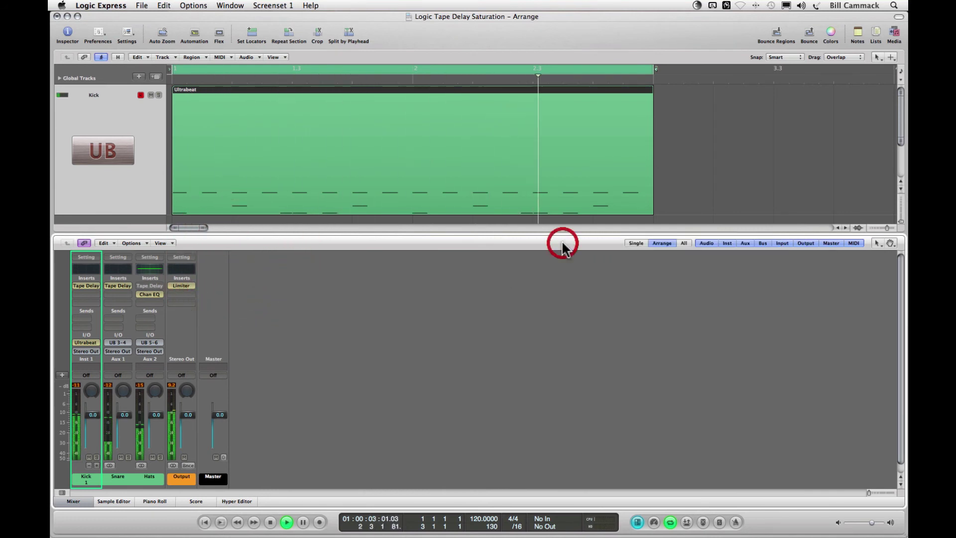
left_click(85, 286, "alt")
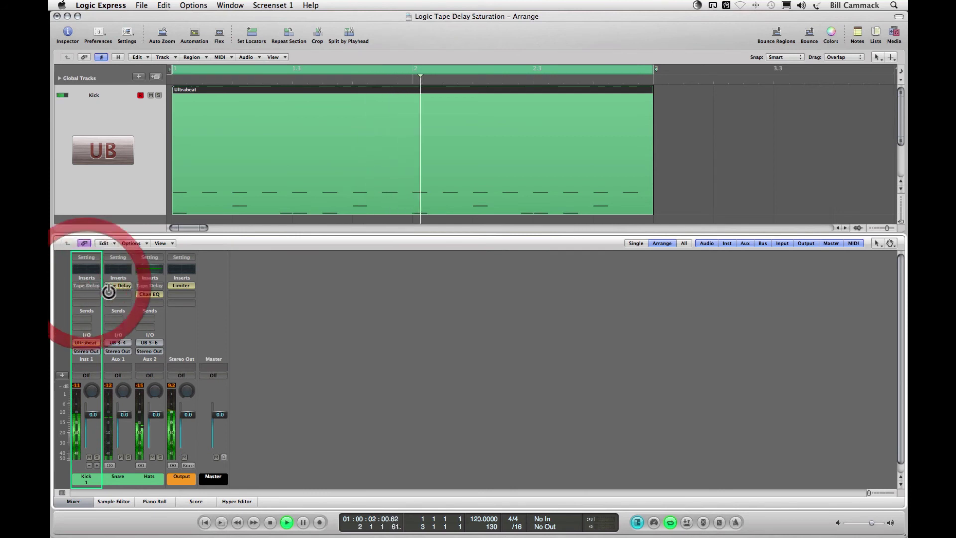
left_click(109, 287, "alt")
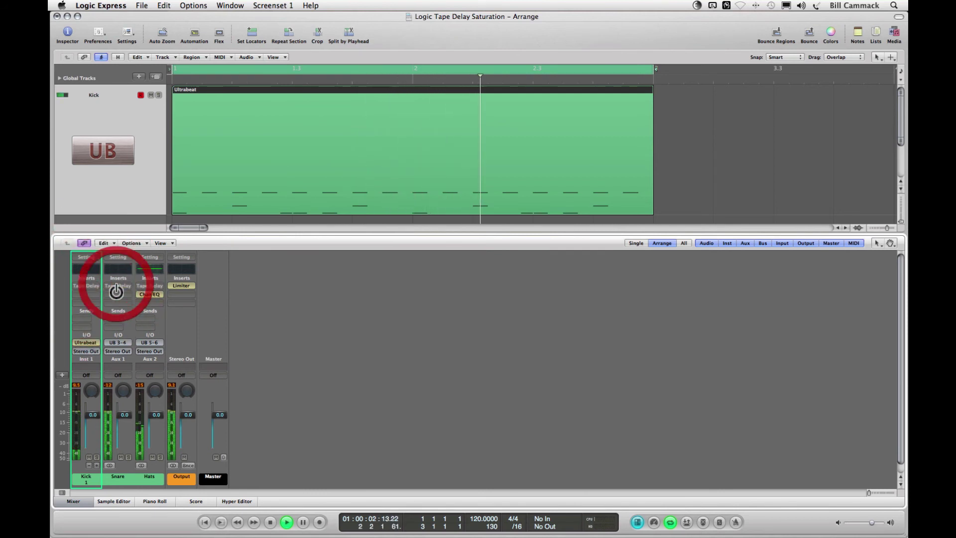
left_click(150, 287, "alt")
left_click(121, 287, "alt")
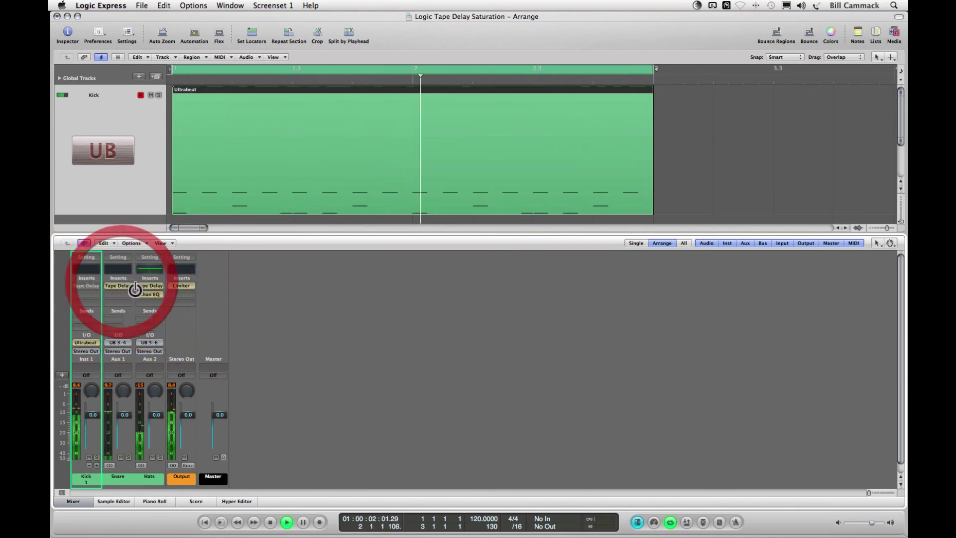
left_click(149, 285, "alt")
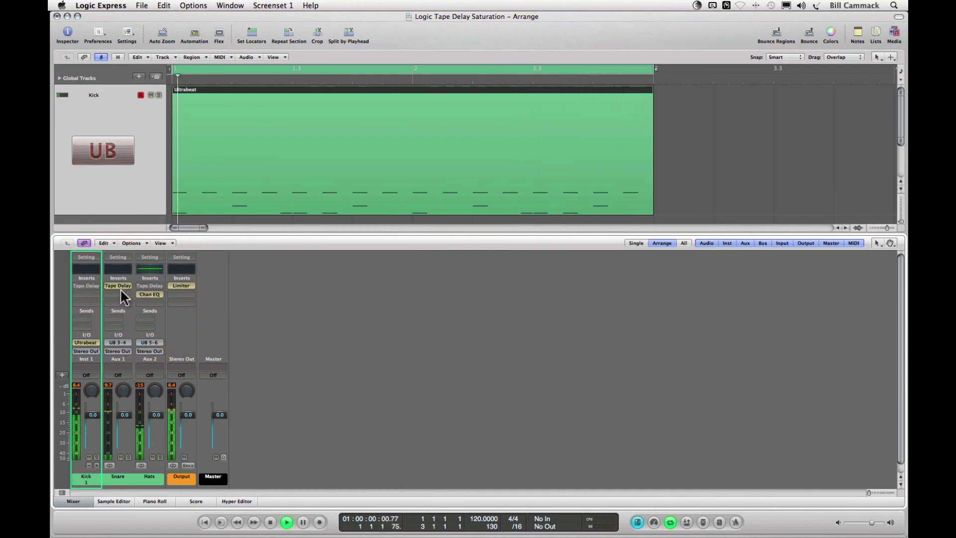
left_click(88, 287, "alt")
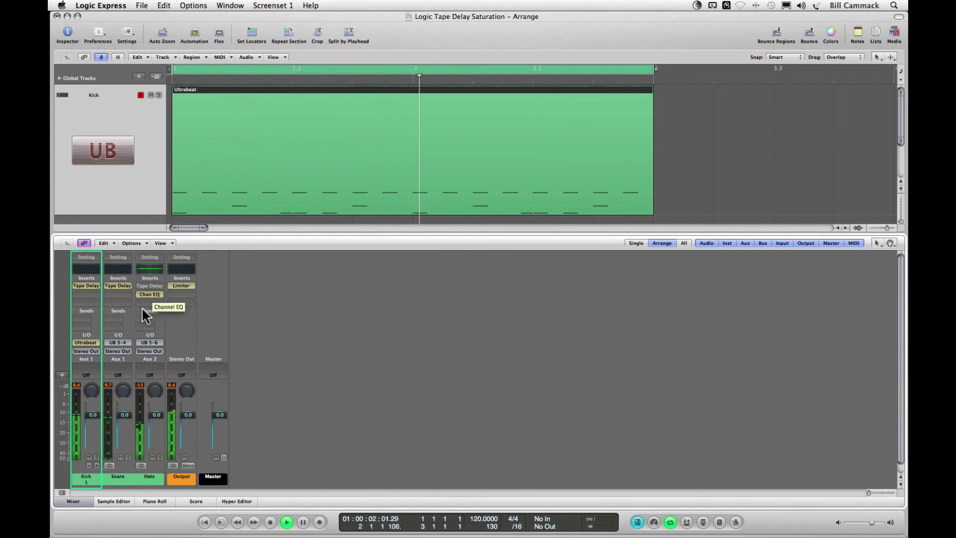
Set the kick Tape Delay's Low Cut to 150 Hz and its Dry output level to 39%
left_click(87, 287)
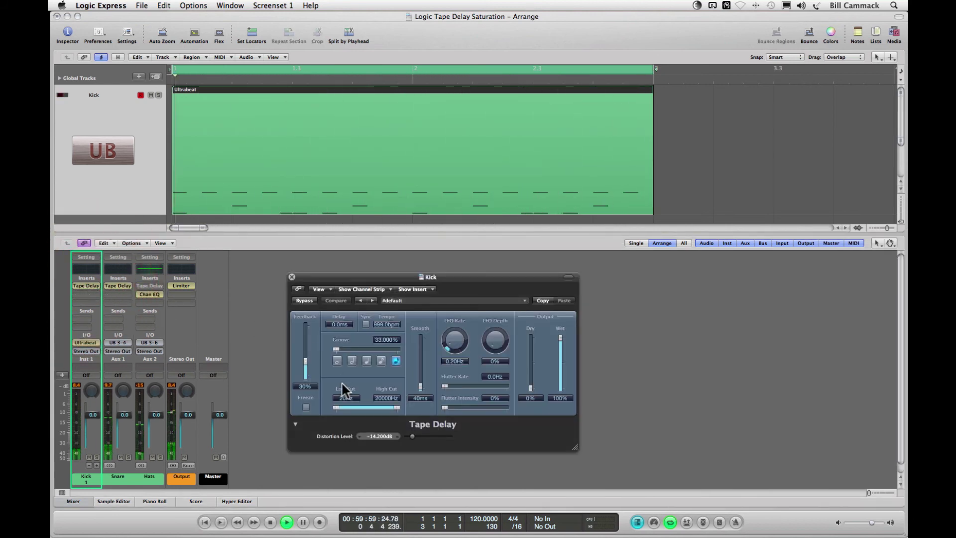
mouse_move(339, 407)
left_mouse_down()
mouse_move(363, 408)
mouse_move(354, 409)
left_mouse_up()
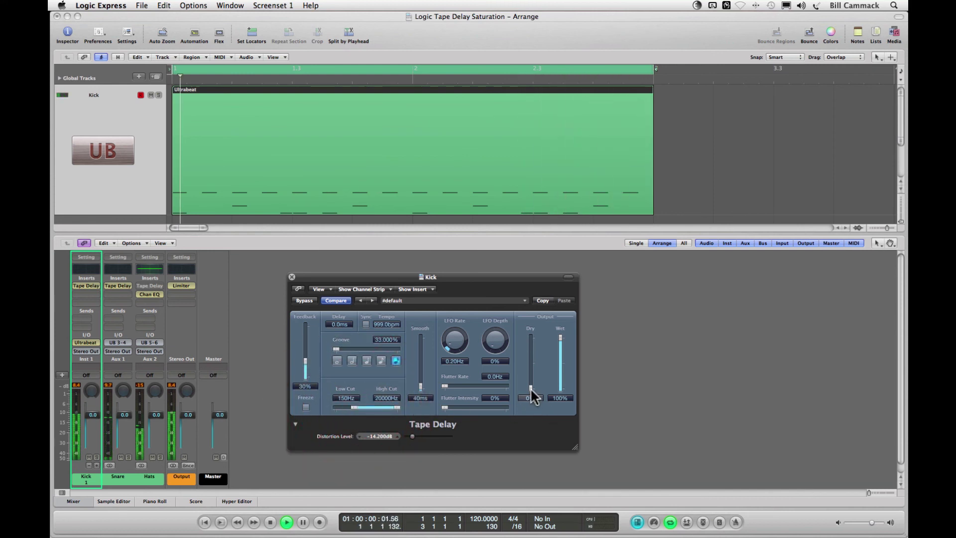
left_click_drag(531, 390, 530, 366)
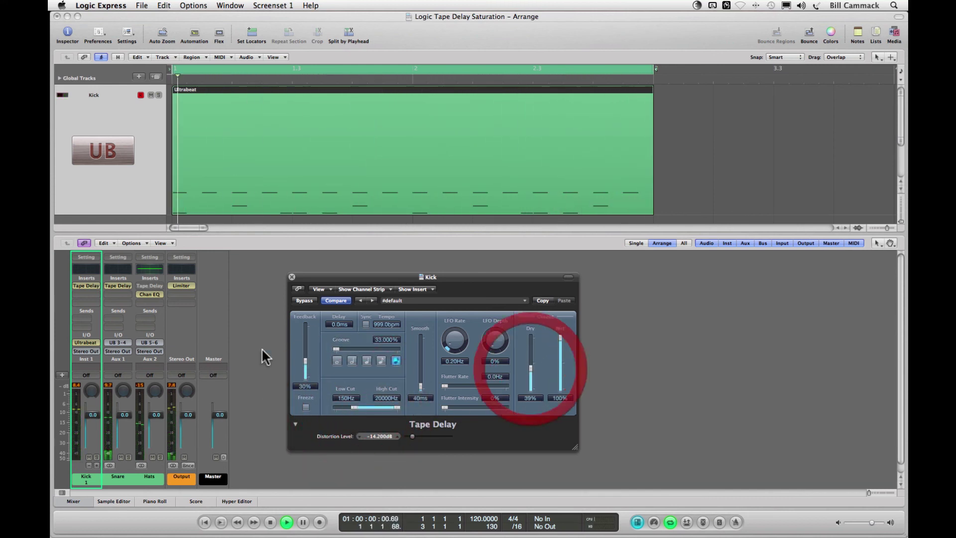
Raise the snare Tape Delay's Dry output to about 29%, then close both plug-in windows and stop playback
left_click(118, 286)
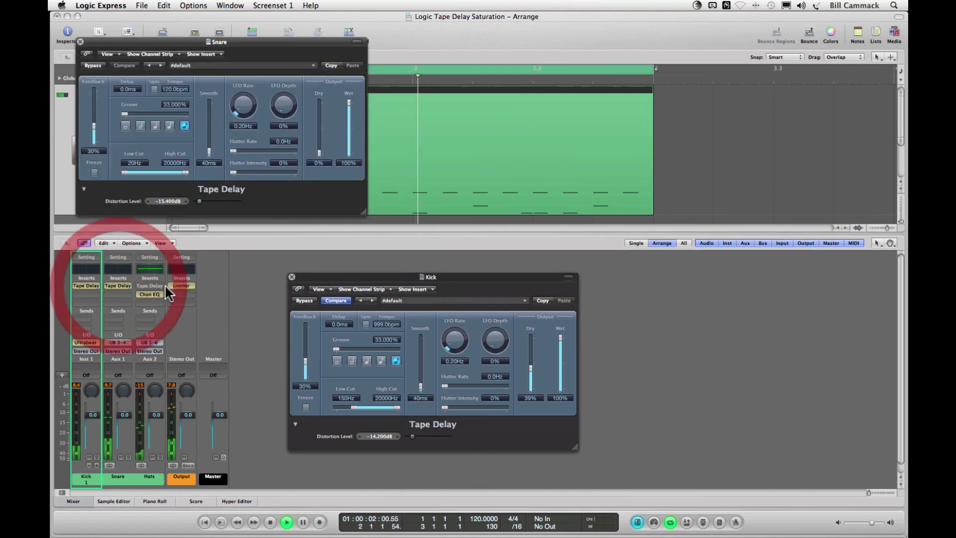
left_click_drag(299, 48, 641, 258)
left_click_drag(661, 363, 661, 348)
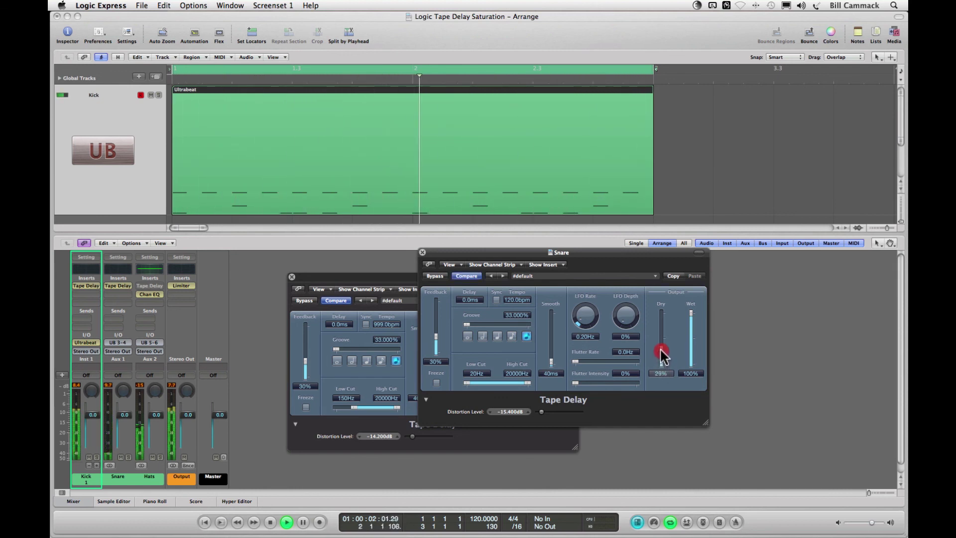
left_click_drag(661, 350, 661, 349)
left_click(422, 252)
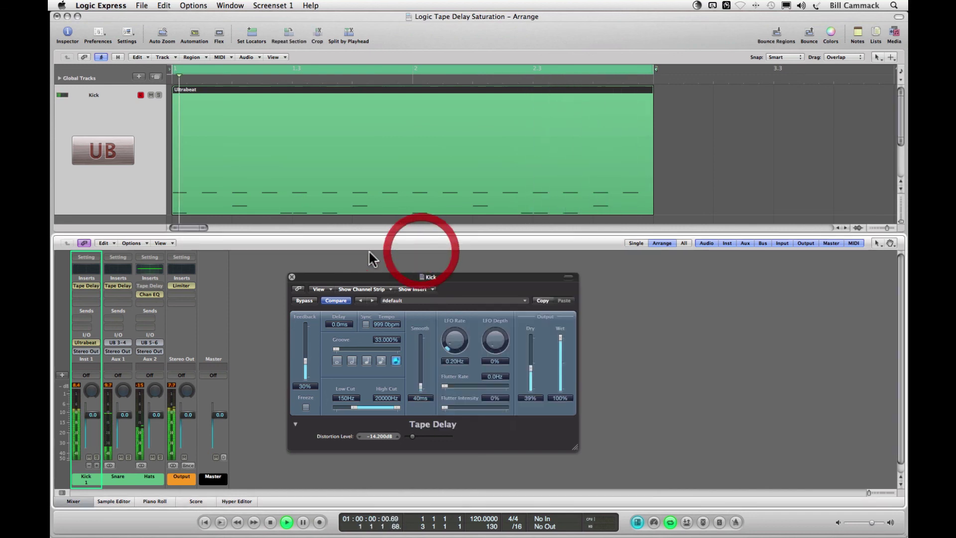
left_click(292, 277)
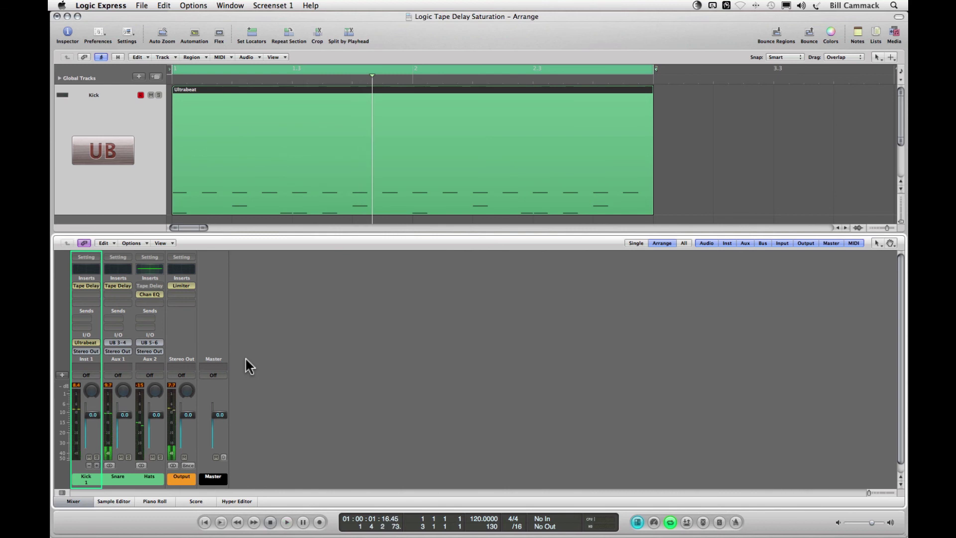
key("space")
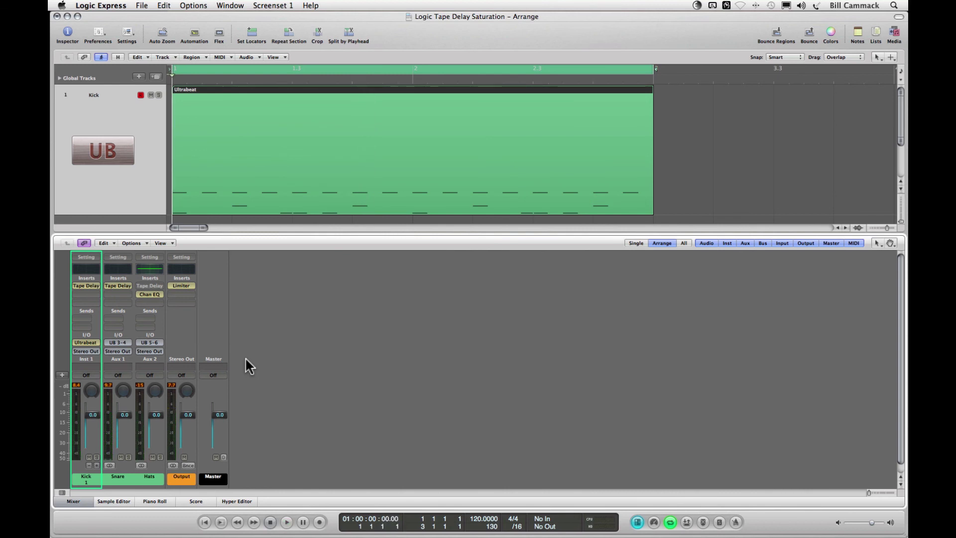